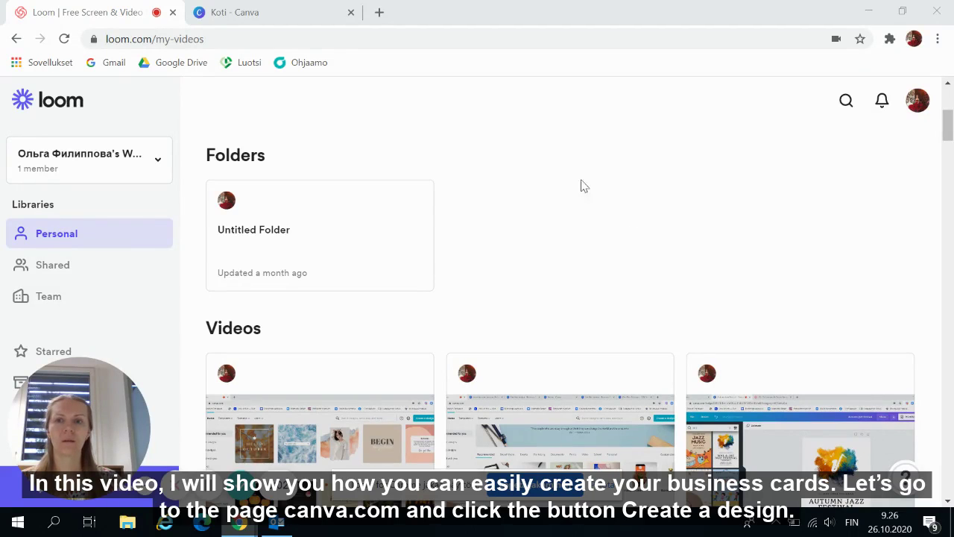
- From the Canva home page, create a new blank 3.5″ × 2″ business card (Käyntikortti) design
{"action": "left_click", "coordinate": [272, 21]}
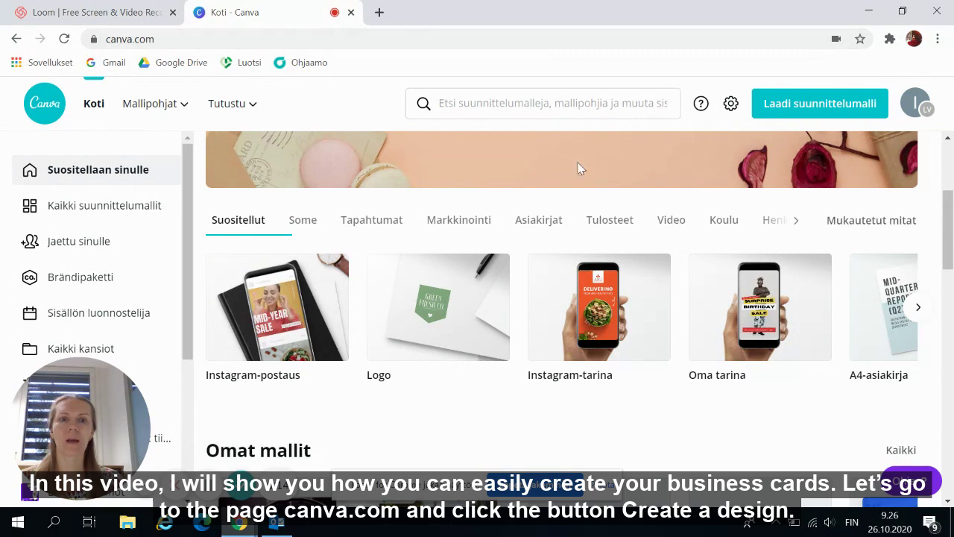
{"action": "left_click", "coordinate": [824, 111]}
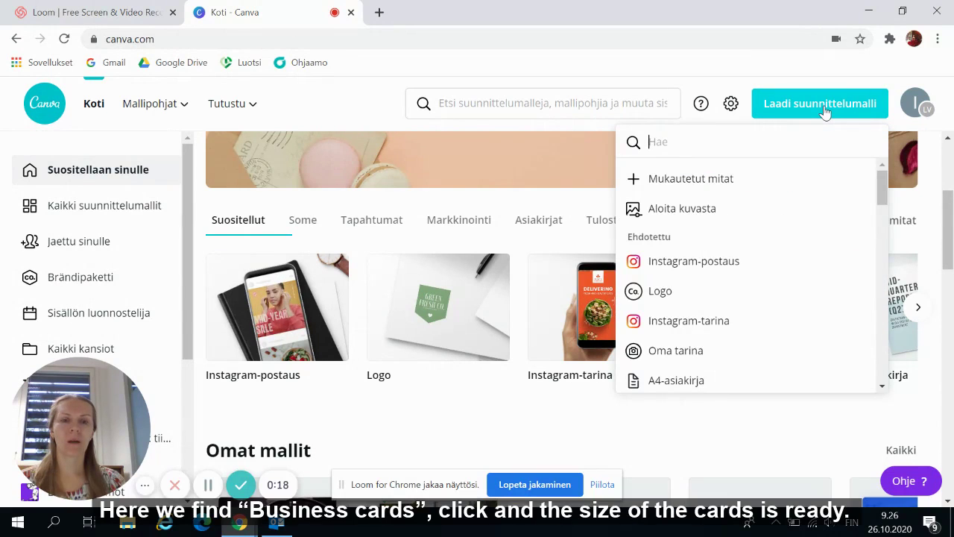
{"action": "scroll", "coordinate": [772, 228], "scroll_direction": "down", "scroll_amount": 4}
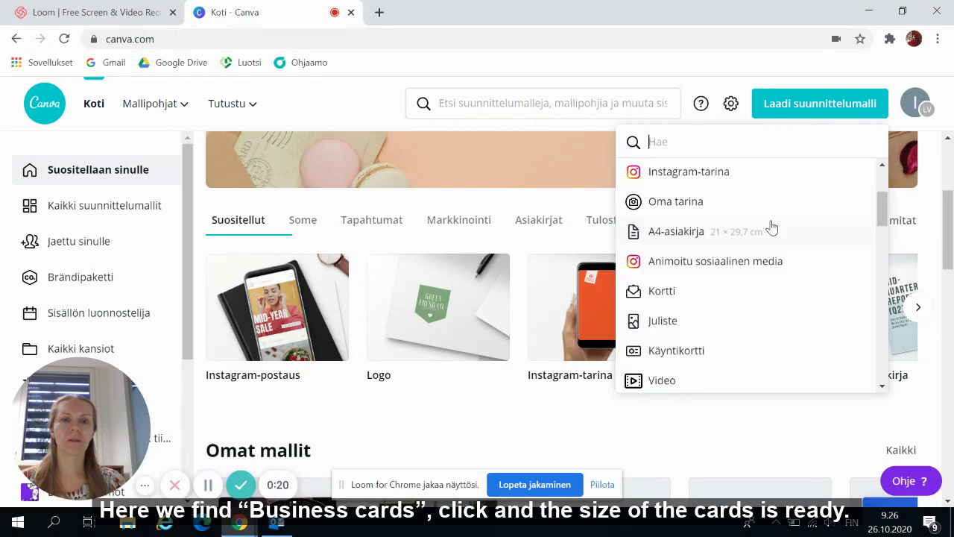
{"action": "scroll", "coordinate": [771, 227], "scroll_direction": "down", "scroll_amount": 1}
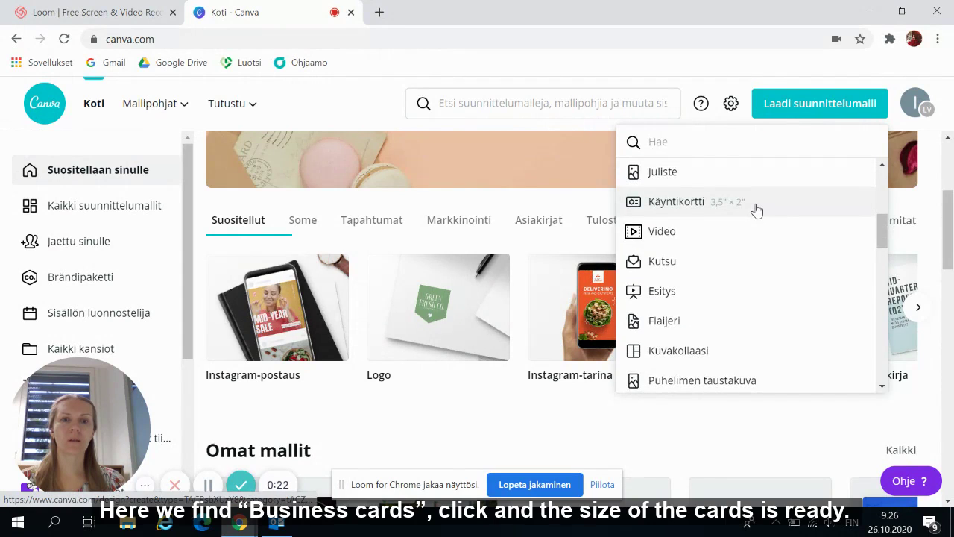
{"action": "left_click", "coordinate": [757, 208]}
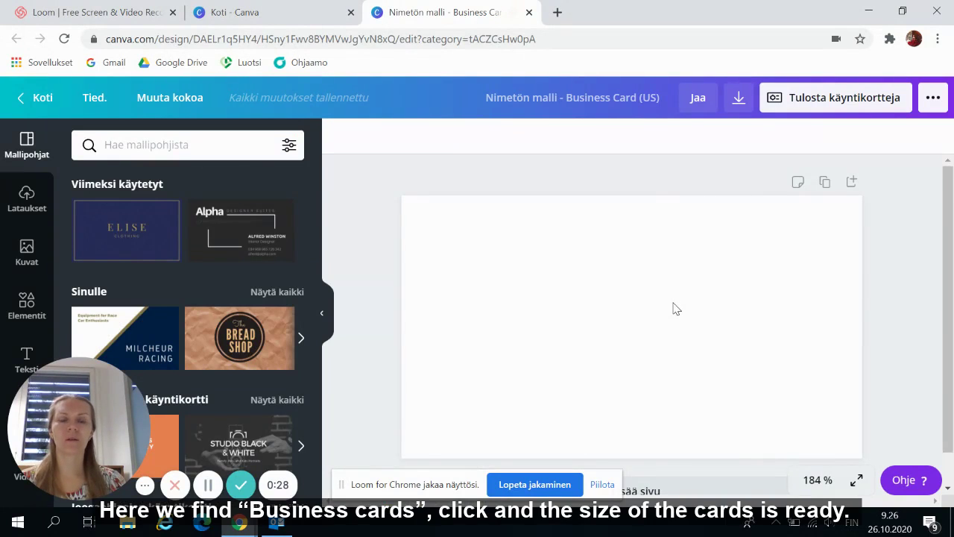
- Set the blank card's zoom level to 100 %
{"action": "scroll", "coordinate": [675, 309], "scroll_direction": "down", "scroll_amount": 1}
{"action": "scroll", "coordinate": [675, 309], "scroll_direction": "up", "scroll_amount": 1}
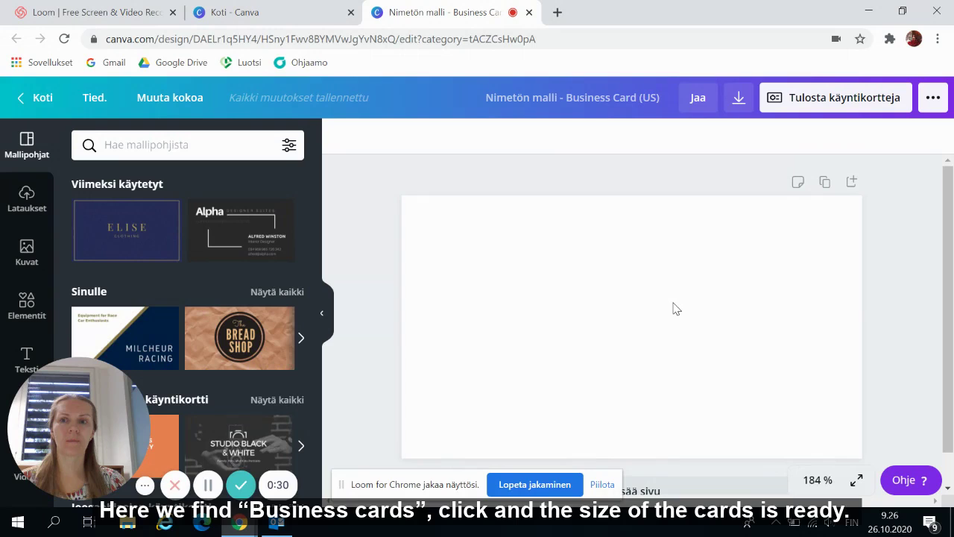
{"action": "left_click", "coordinate": [815, 484]}
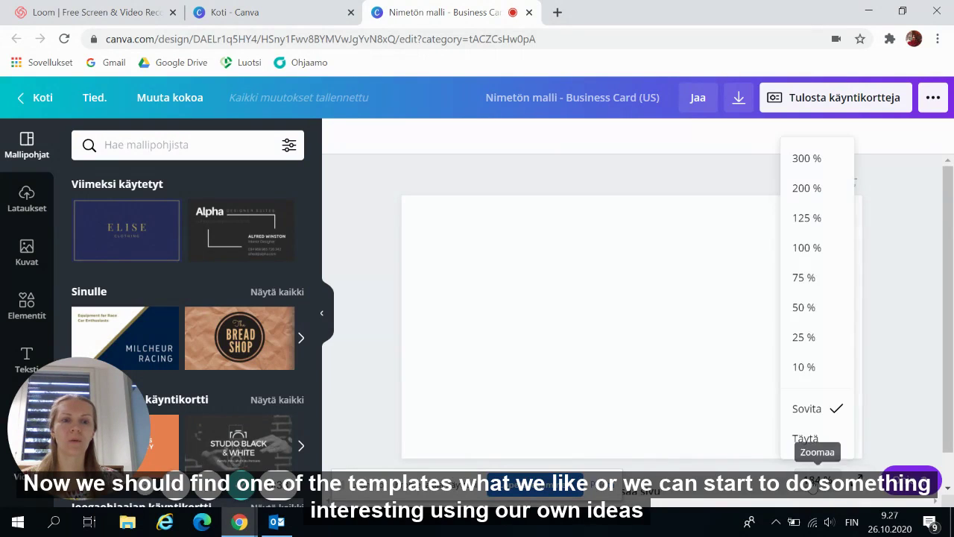
{"action": "left_click", "coordinate": [809, 254]}
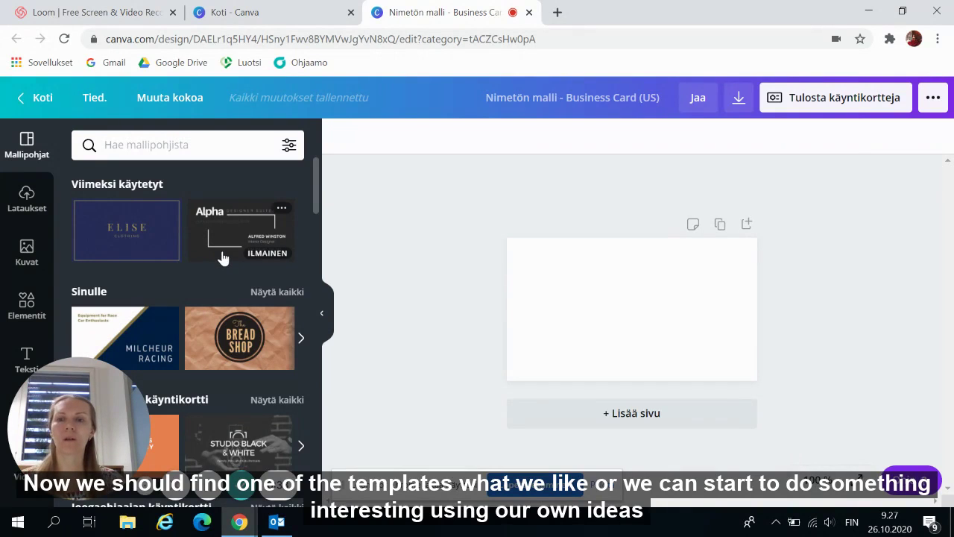
- Scroll the business card templates down to the Hierojan käyntikortti (massage therapist) row
{"action": "scroll", "coordinate": [222, 257], "scroll_direction": "down", "scroll_amount": 3}
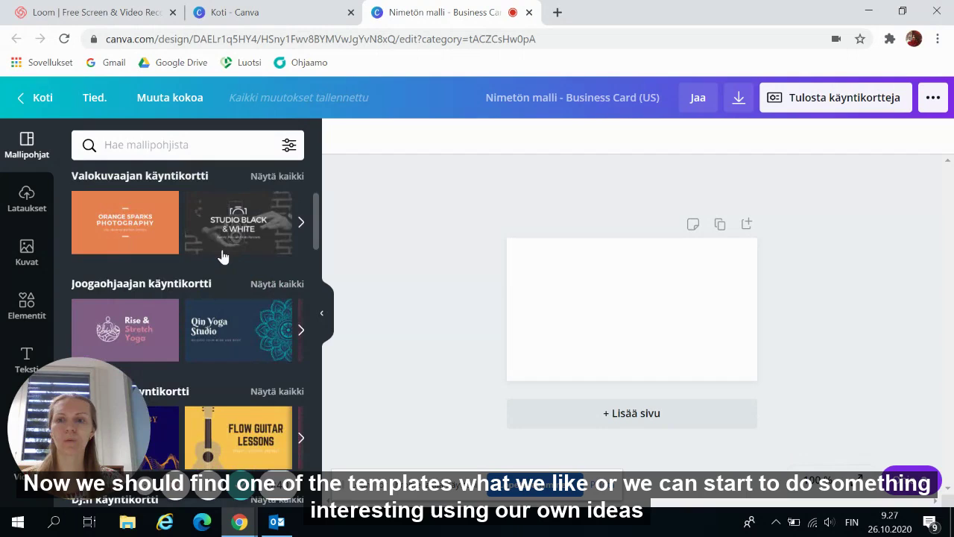
{"action": "scroll", "coordinate": [222, 257], "scroll_direction": "down", "scroll_amount": 2}
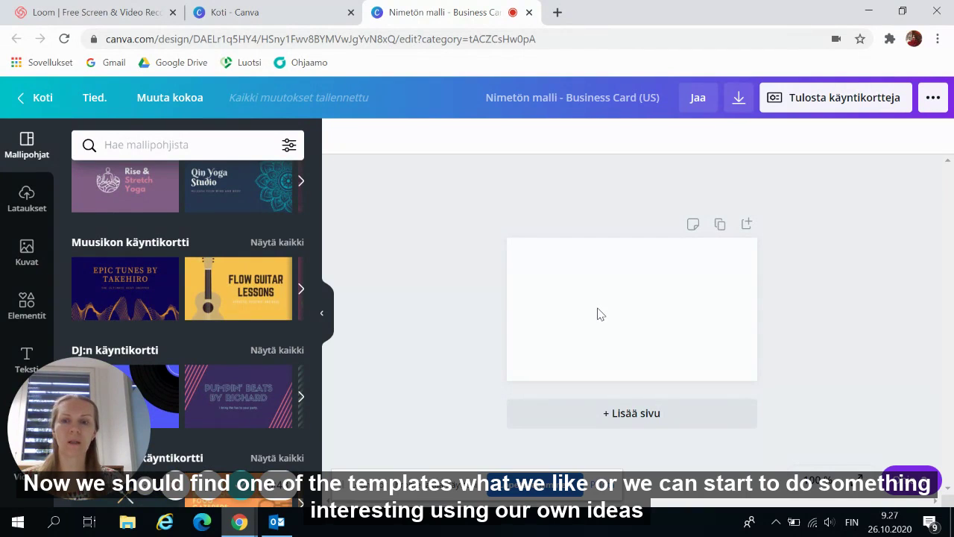
{"action": "scroll", "coordinate": [257, 280], "scroll_direction": "down", "scroll_amount": 5}
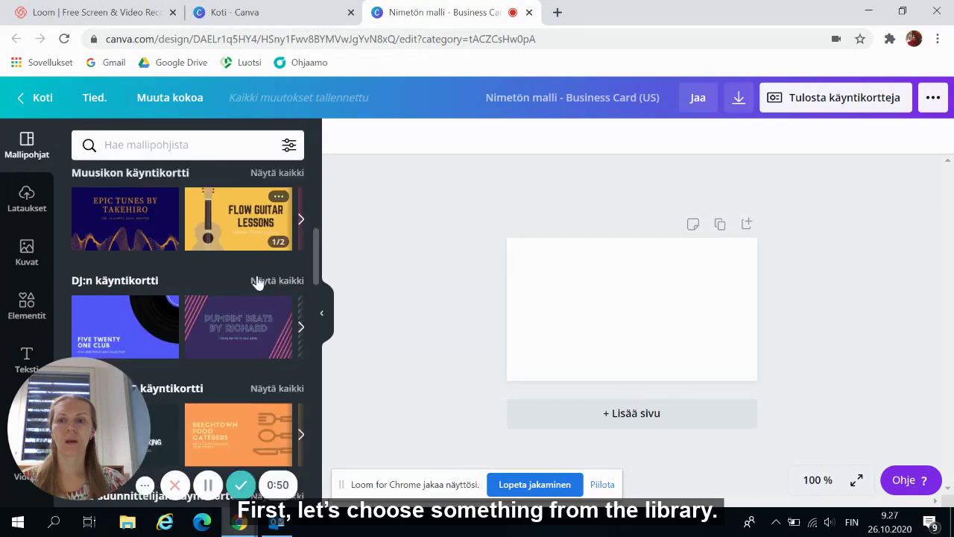
{"action": "scroll", "coordinate": [258, 280], "scroll_direction": "down", "scroll_amount": 7}
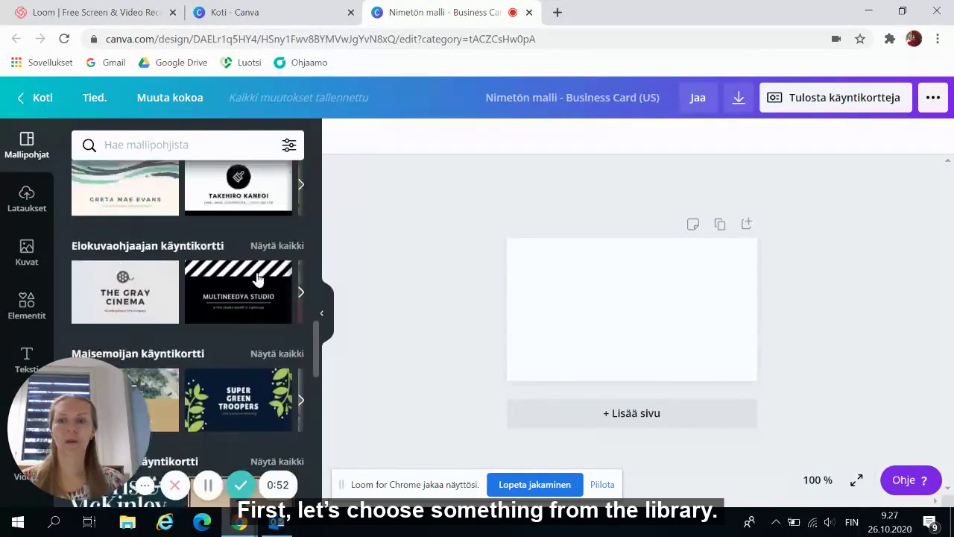
{"action": "scroll", "coordinate": [257, 280], "scroll_direction": "down", "scroll_amount": 4}
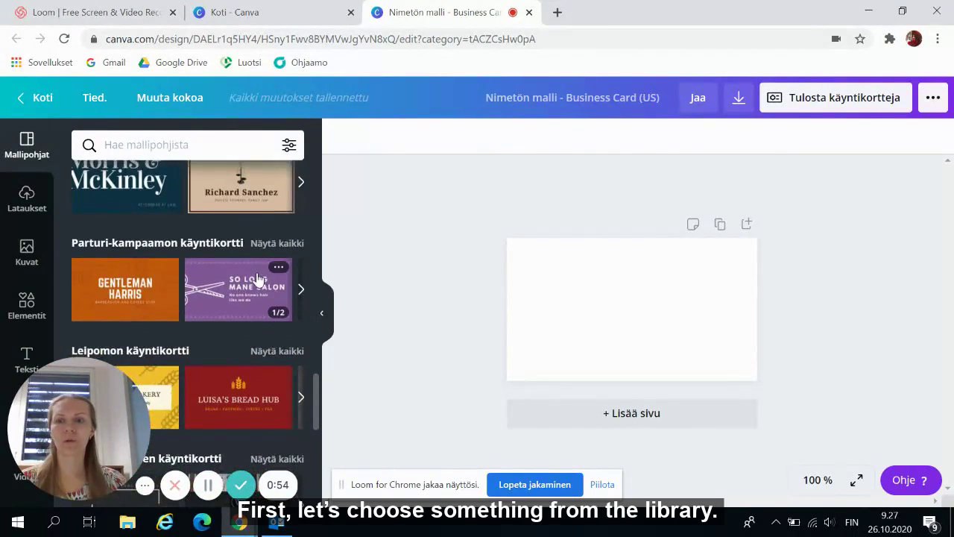
{"action": "scroll", "coordinate": [258, 279], "scroll_direction": "down", "scroll_amount": 5}
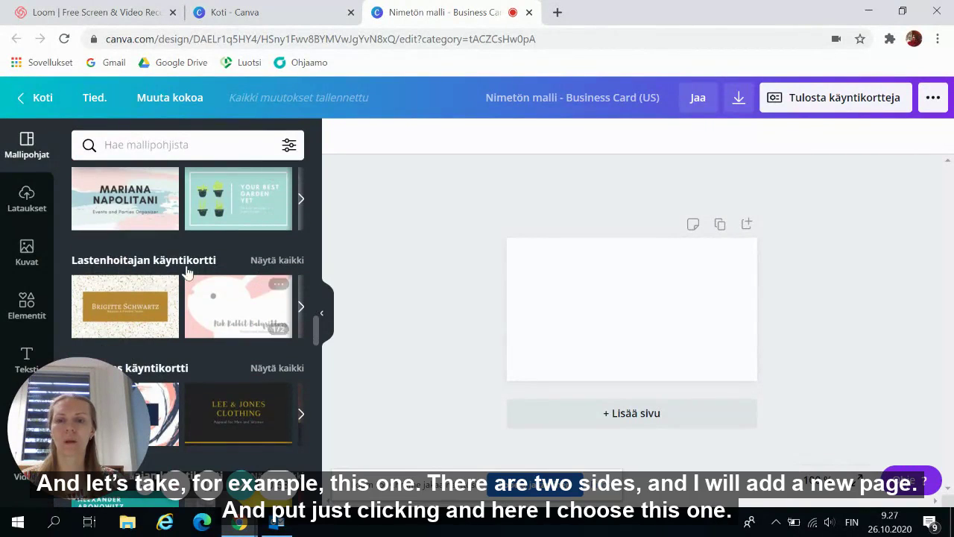
{"action": "scroll", "coordinate": [205, 264], "scroll_direction": "down", "scroll_amount": 1}
{"action": "scroll", "coordinate": [206, 266], "scroll_direction": "down", "scroll_amount": 2}
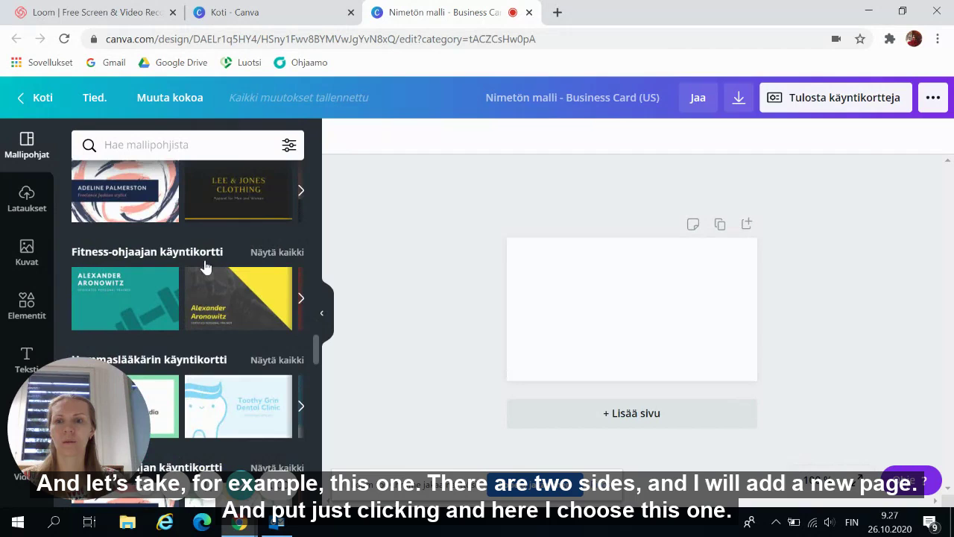
{"action": "scroll", "coordinate": [205, 266], "scroll_direction": "down", "scroll_amount": 5}
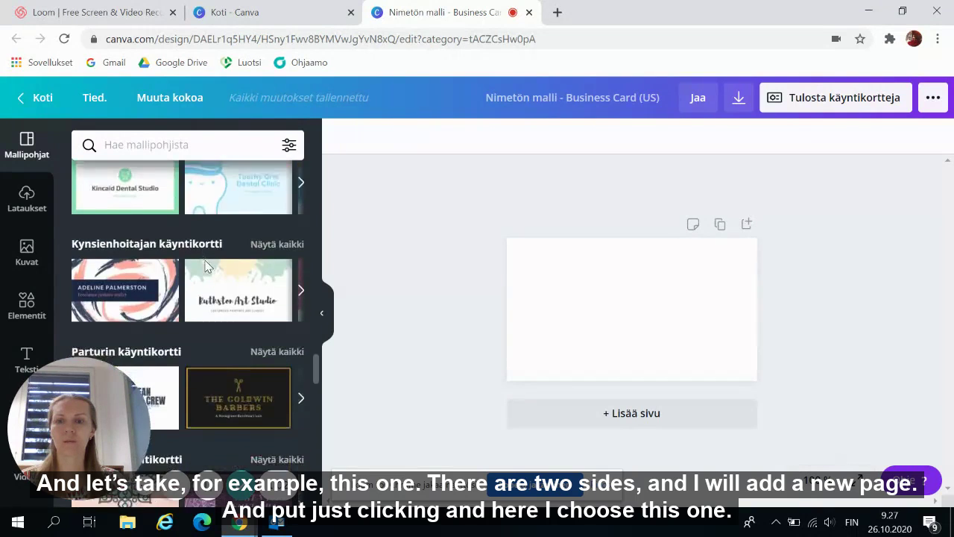
{"action": "scroll", "coordinate": [205, 266], "scroll_direction": "down", "scroll_amount": 1}
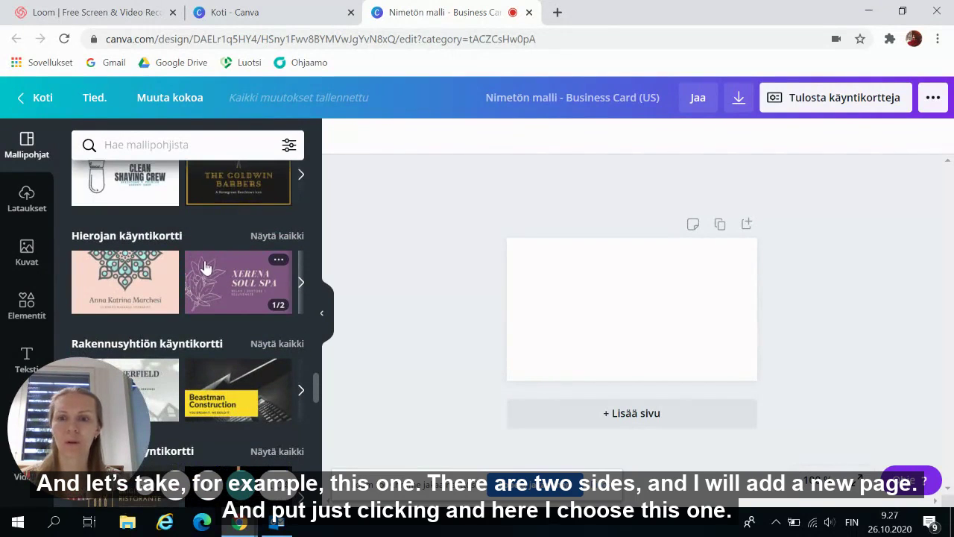
- Open the Xerena massage template, add a second page and apply the purple Soul Spa side to it
{"action": "left_click", "coordinate": [219, 295]}
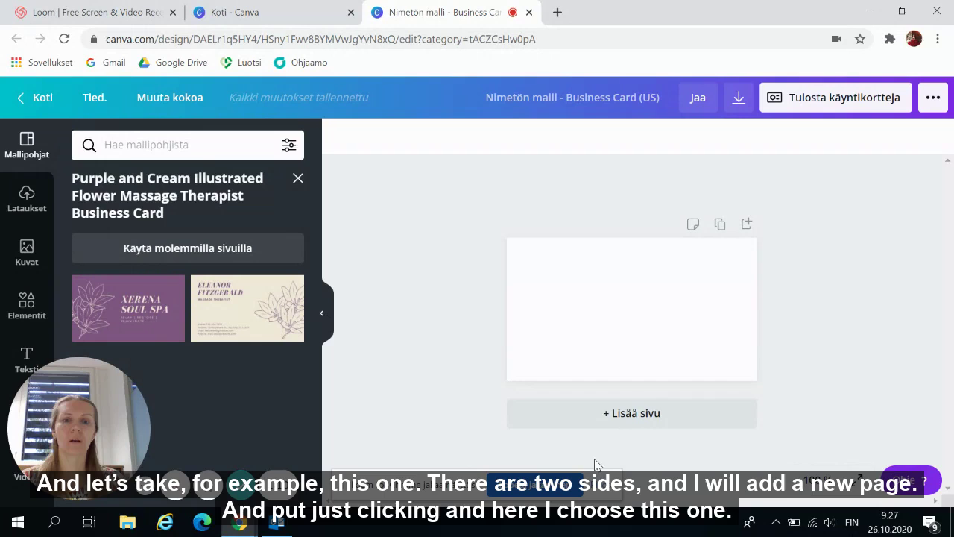
{"action": "left_click", "coordinate": [684, 429]}
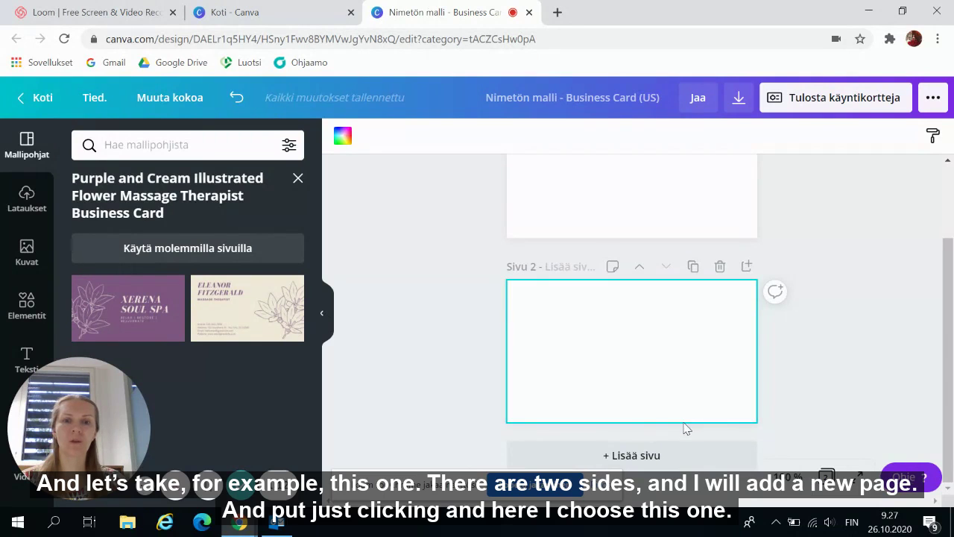
{"action": "scroll", "coordinate": [827, 303], "scroll_direction": "up", "scroll_amount": 2}
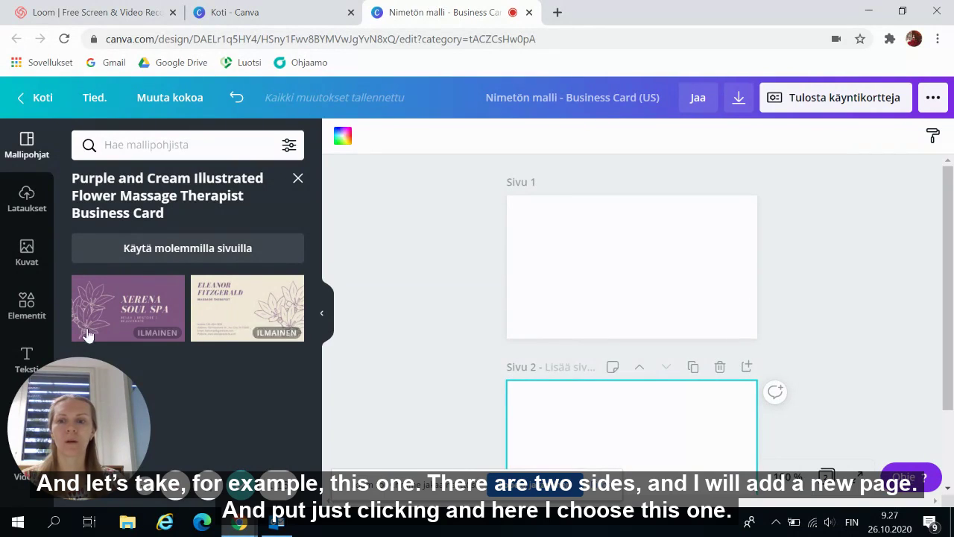
{"action": "left_click", "coordinate": [115, 321]}
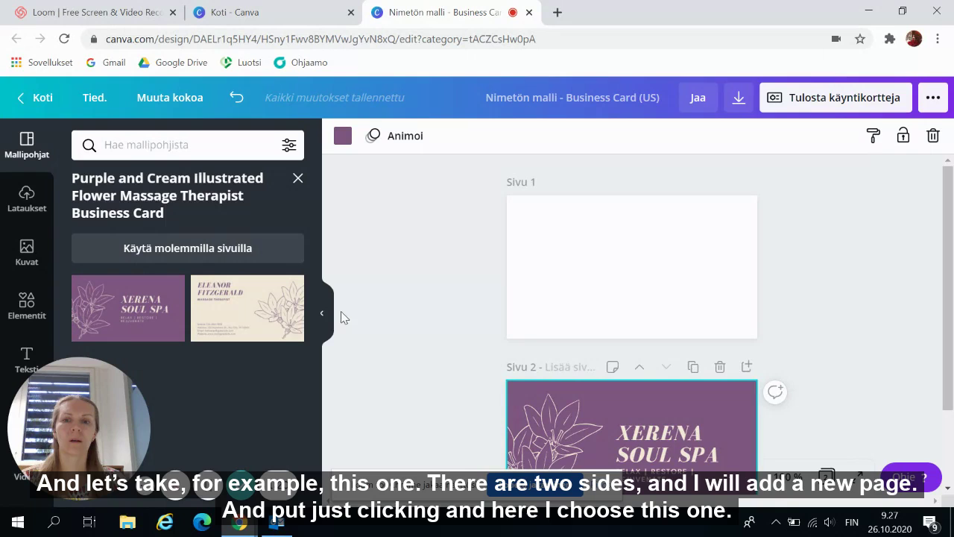
- Apply the cream massage therapist side of the template to page 1
{"action": "left_click", "coordinate": [670, 249]}
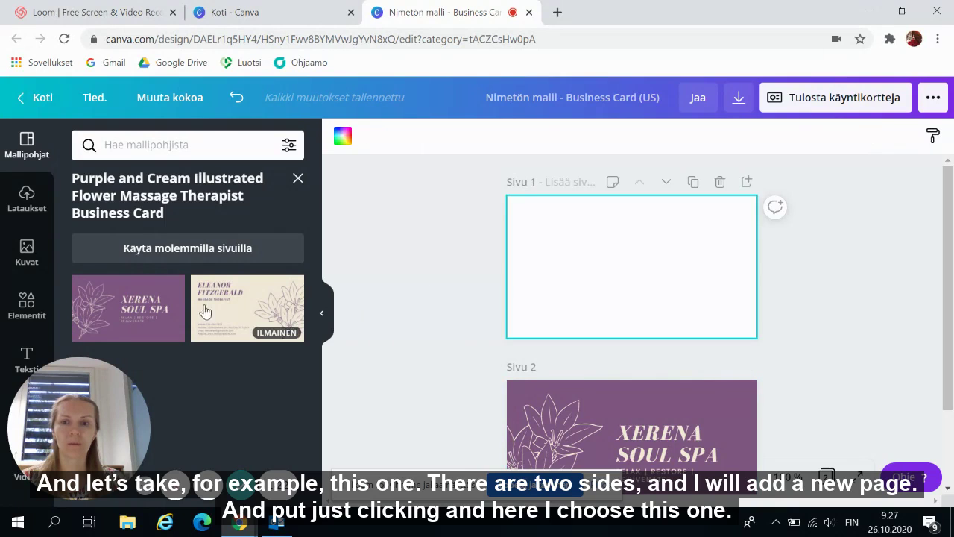
{"action": "left_click", "coordinate": [238, 311]}
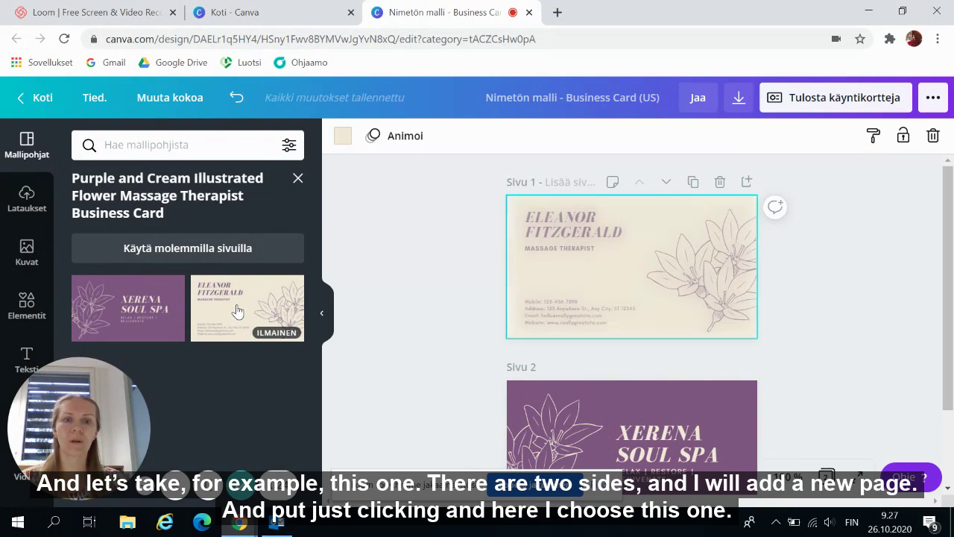
{"action": "scroll", "coordinate": [863, 298], "scroll_direction": "down", "scroll_amount": 1}
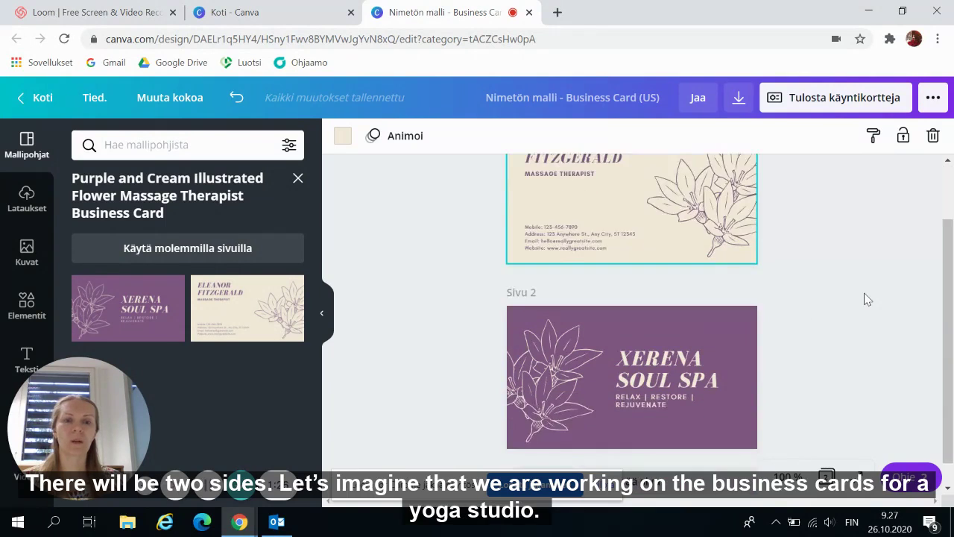
{"action": "scroll", "coordinate": [863, 299], "scroll_direction": "up", "scroll_amount": 1}
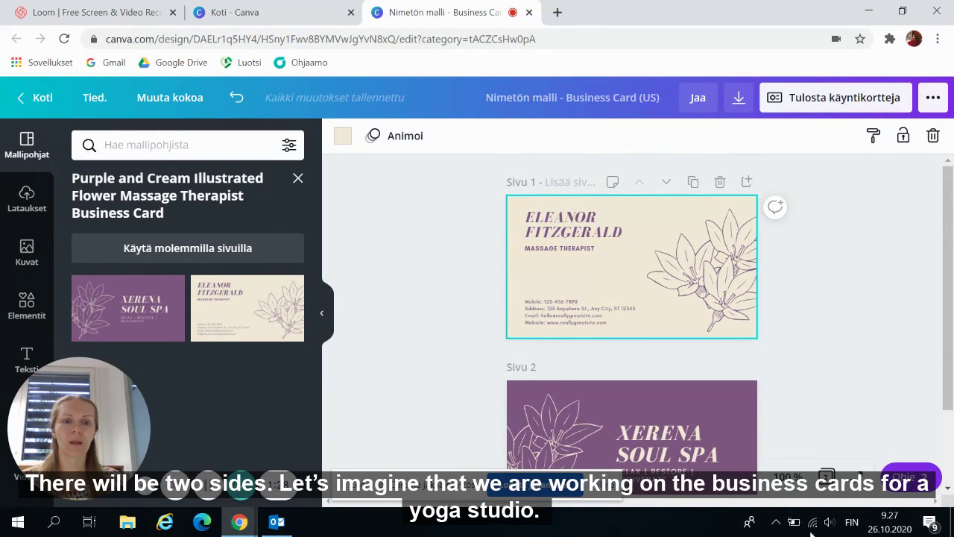
{"action": "left_click", "coordinate": [788, 477]}
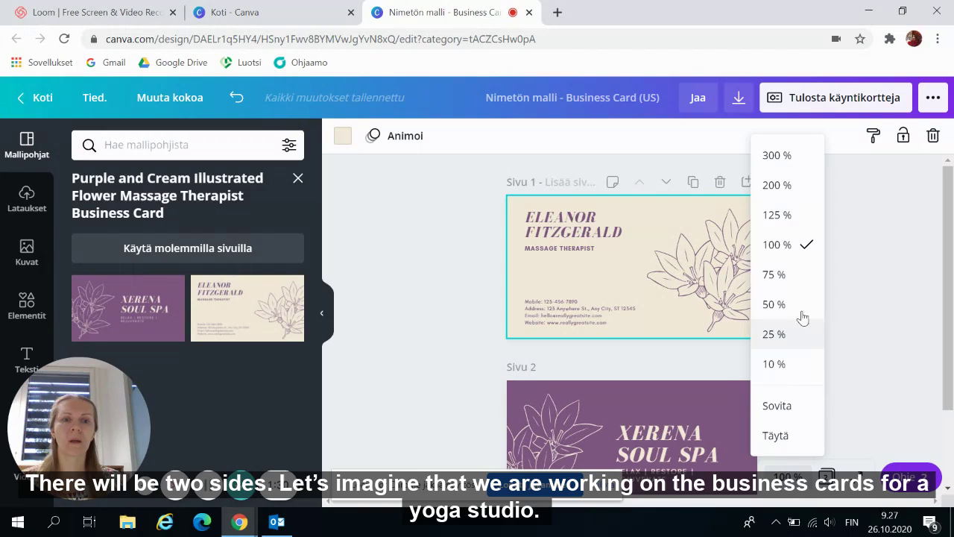
- Zoom to 125 % and replace the name ELEANOR FITZGERALD with YOGA STUDIO
{"action": "left_click", "coordinate": [784, 214]}
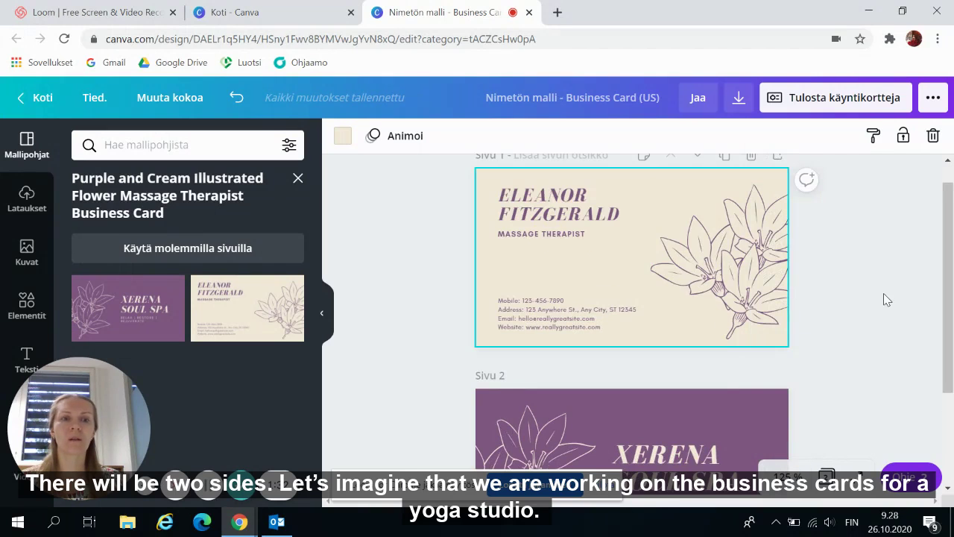
{"action": "scroll", "coordinate": [886, 299], "scroll_direction": "up", "scroll_amount": 1}
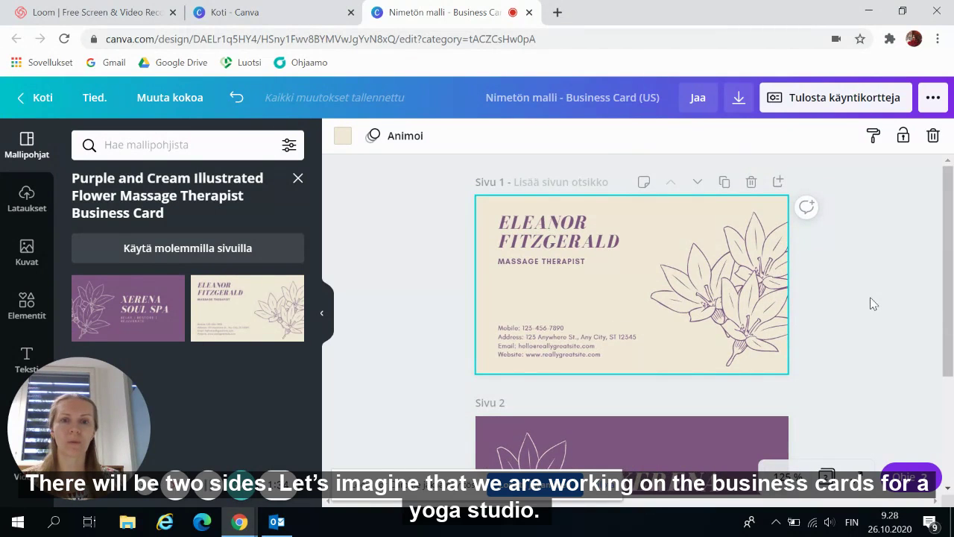
{"action": "double_click", "coordinate": [572, 244]}
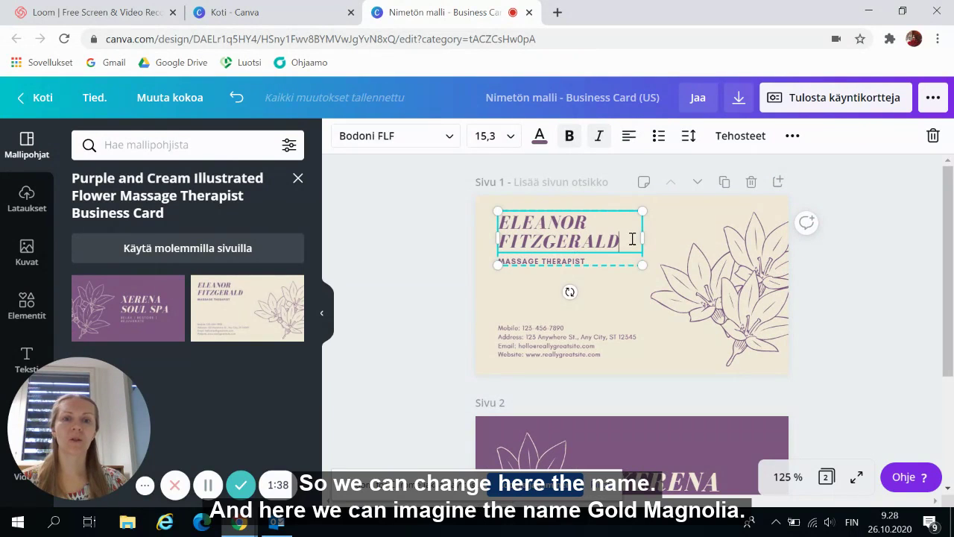
{"action": "left_click_drag", "start_coordinate": [632, 238], "coordinate": [502, 220]}
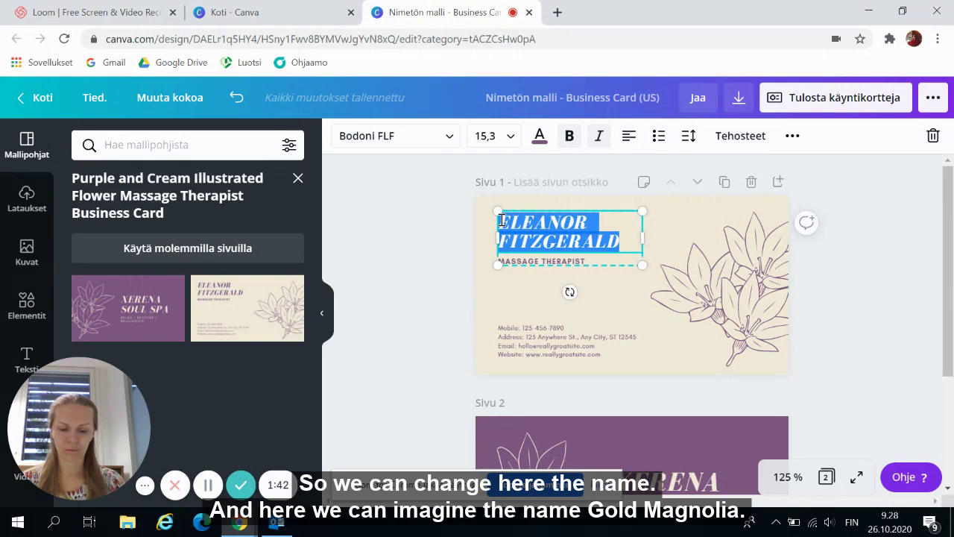
{"action": "type", "text": "YOGA "}
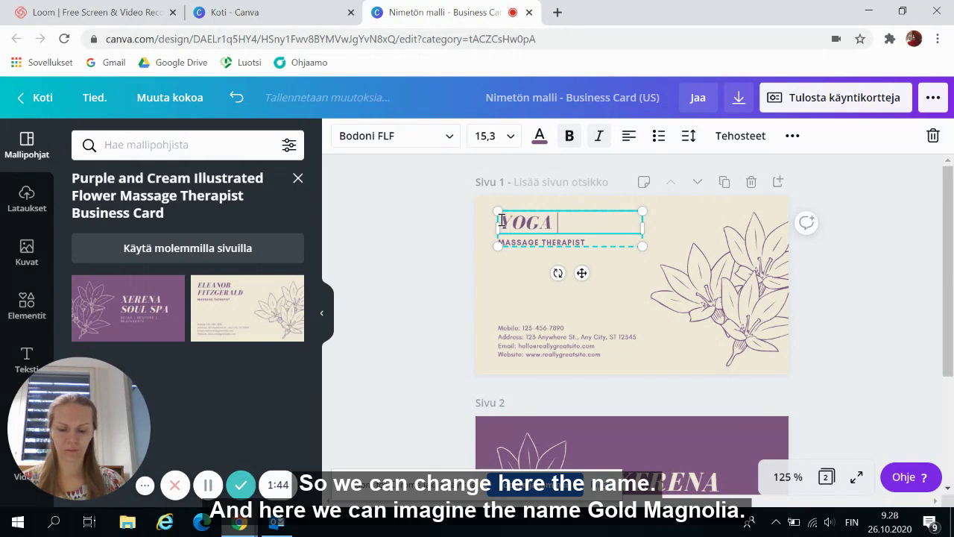
{"action": "type", "text": "S"}
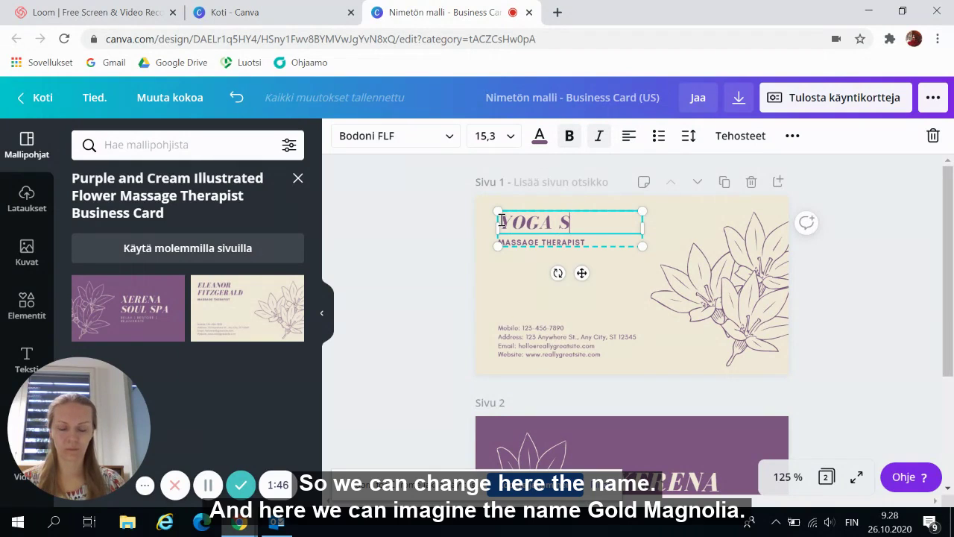
{"action": "type", "text": "TUDIO"}
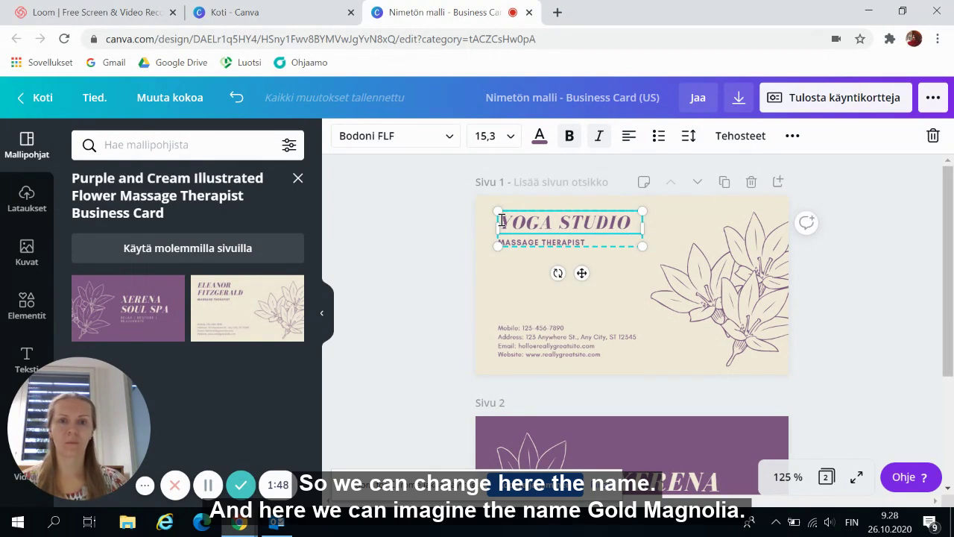
- Replace the MASSAGE THERAPIST subtitle with GOLD MAGNOLIA
{"action": "left_click", "coordinate": [592, 247]}
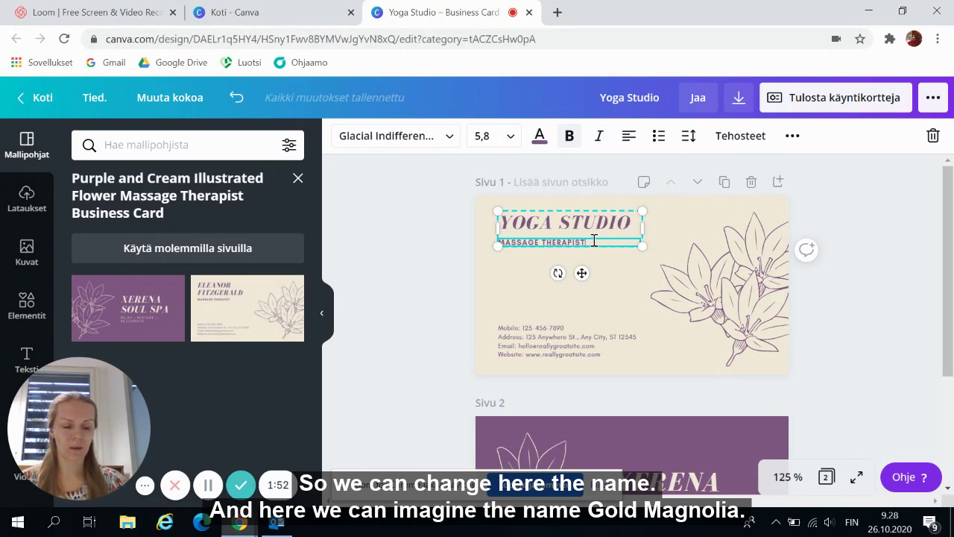
{"action": "key", "text": "BackSpace"}
{"action": "key", "text": "BackSpace"}
{"action": "key", "text": "BackSpace"}
{"action": "key", "text": "BackSpace"}
{"action": "key", "text": "BackSpace"}
{"action": "key", "text": "BackSpace"}
{"action": "key", "text": "BackSpace"}
{"action": "key", "text": "BackSpace"}
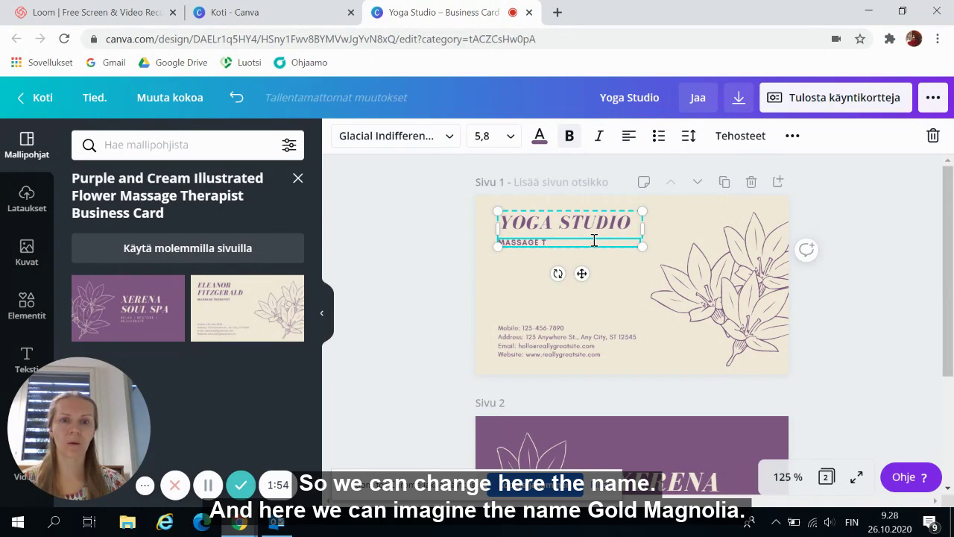
{"action": "key", "text": "BackSpace"}
{"action": "key", "text": "BackSpace"}
{"action": "key", "text": "BackSpace"}
{"action": "key", "text": "BackSpace"}
{"action": "key", "text": "BackSpace"}
{"action": "key", "text": "BackSpace"}
{"action": "key", "text": "BackSpace"}
{"action": "key", "text": "BackSpace"}
{"action": "key", "text": "BackSpace"}
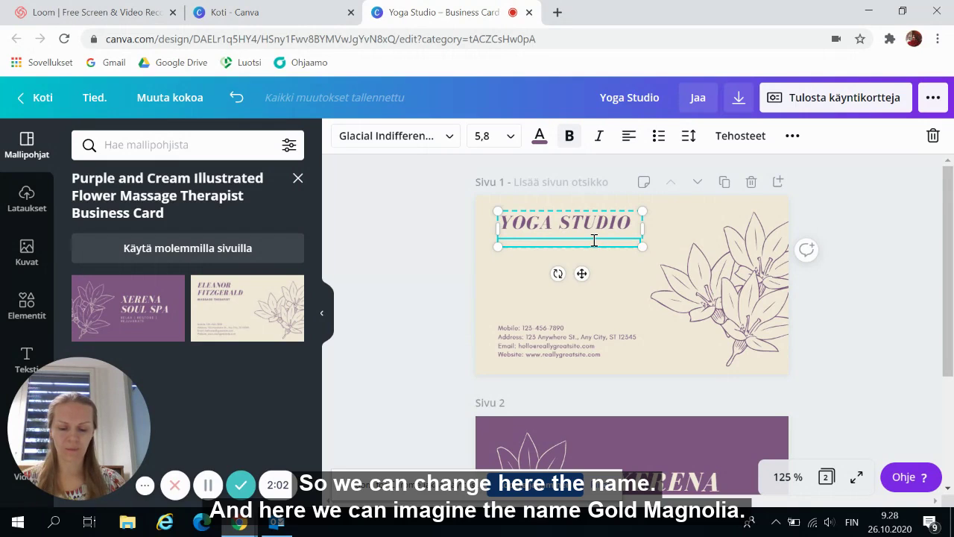
{"action": "type", "text": "GOLD "}
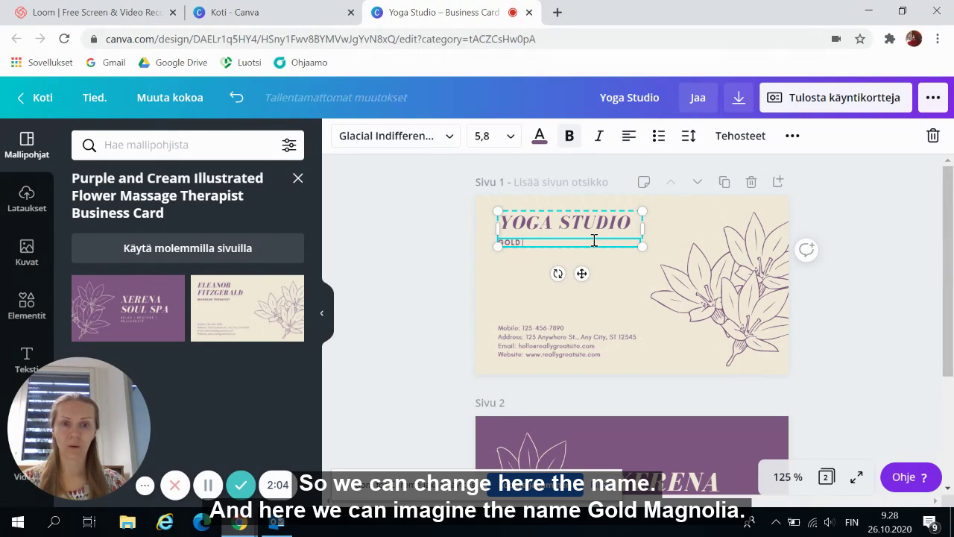
{"action": "type", "text": "M"}
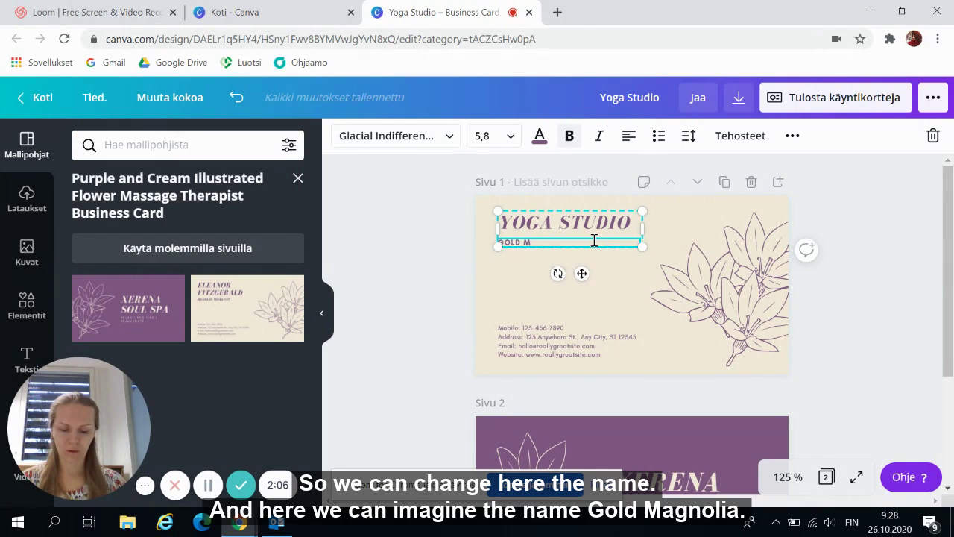
{"action": "type", "text": "AGNOLIA"}
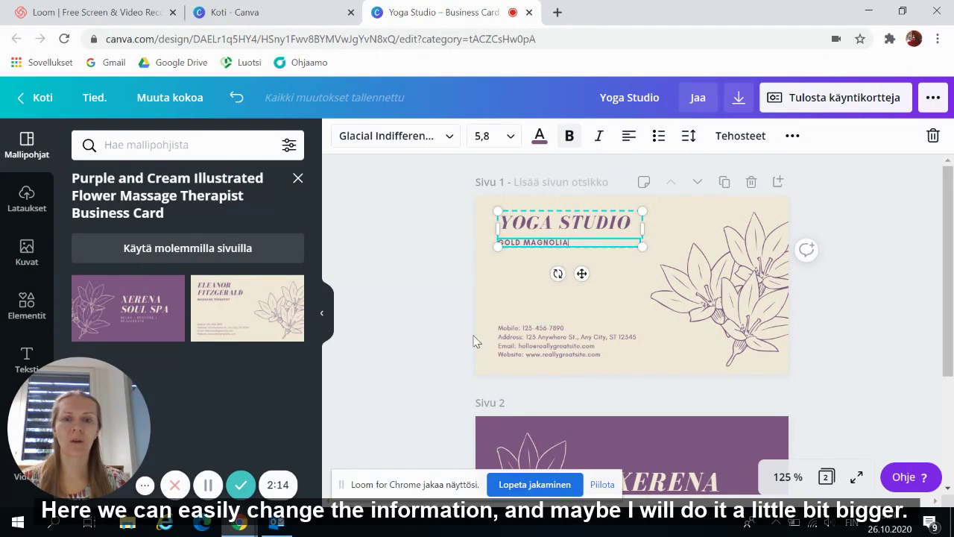
- Enlarge the contact details block slightly, to size 5.2
{"action": "left_click", "coordinate": [504, 337]}
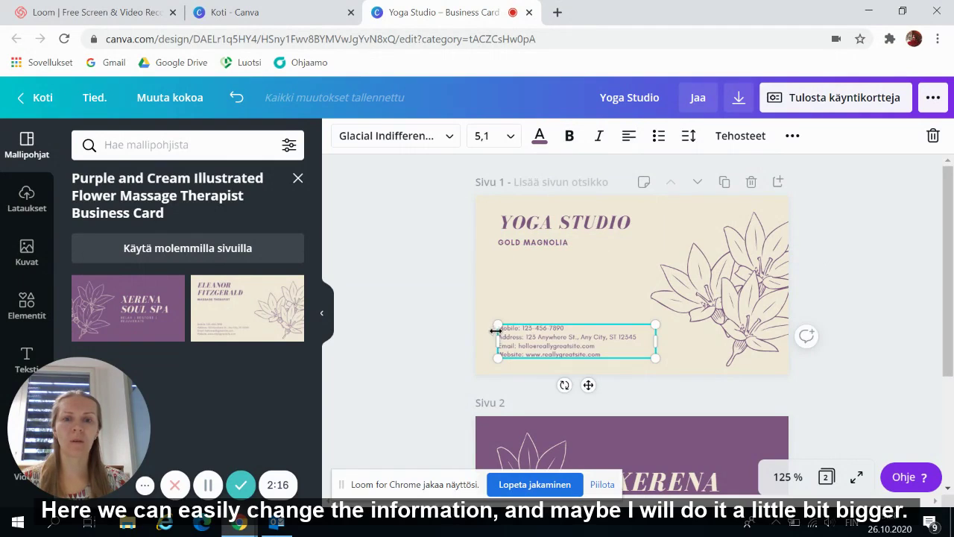
{"action": "left_click_drag", "start_coordinate": [496, 321], "coordinate": [491, 315]}
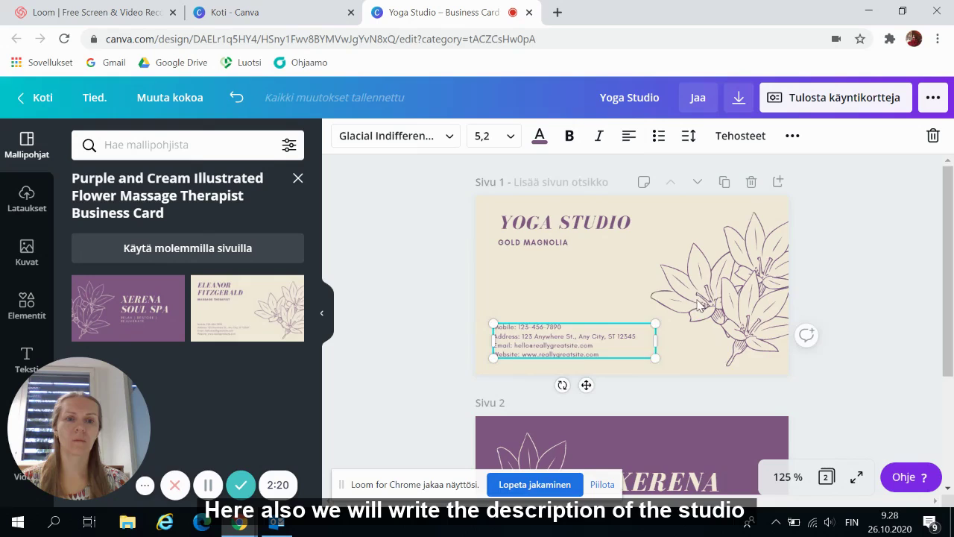
{"action": "scroll", "coordinate": [869, 272], "scroll_direction": "down", "scroll_amount": 1}
- In the page 2 heading, change the word XERENA to MAGNOLIA
{"action": "scroll", "coordinate": [873, 273], "scroll_direction": "down", "scroll_amount": 2}
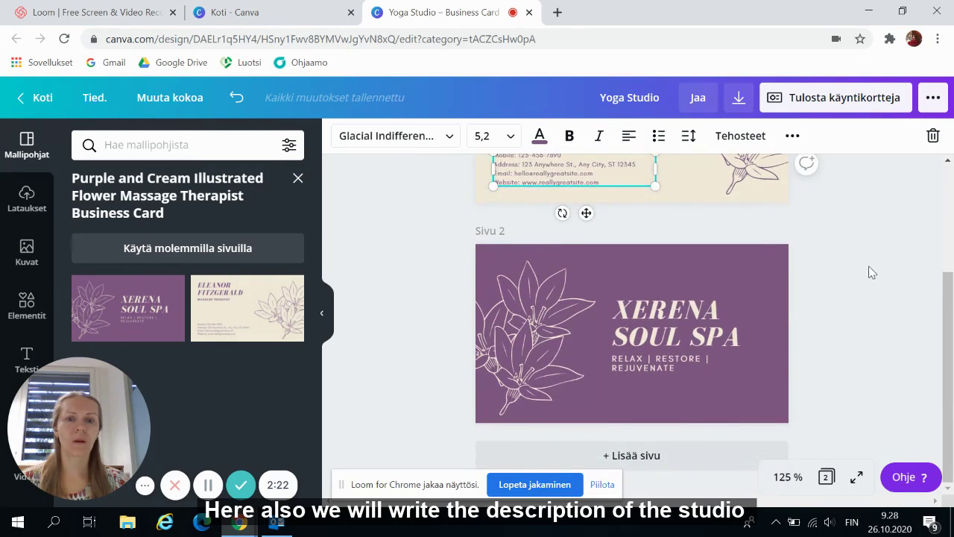
{"action": "left_click", "coordinate": [713, 317]}
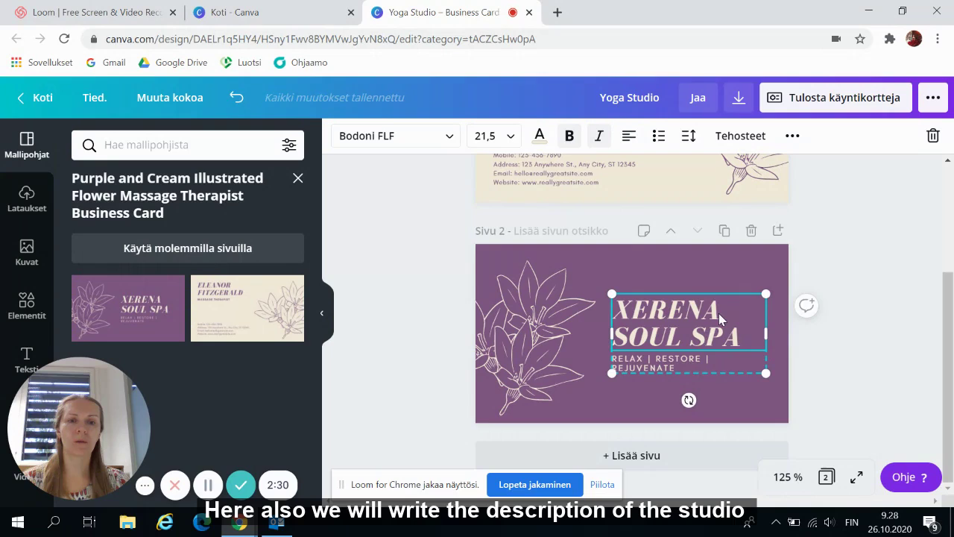
{"action": "left_click", "coordinate": [854, 323]}
{"action": "scroll", "coordinate": [854, 322], "scroll_direction": "up", "scroll_amount": 3}
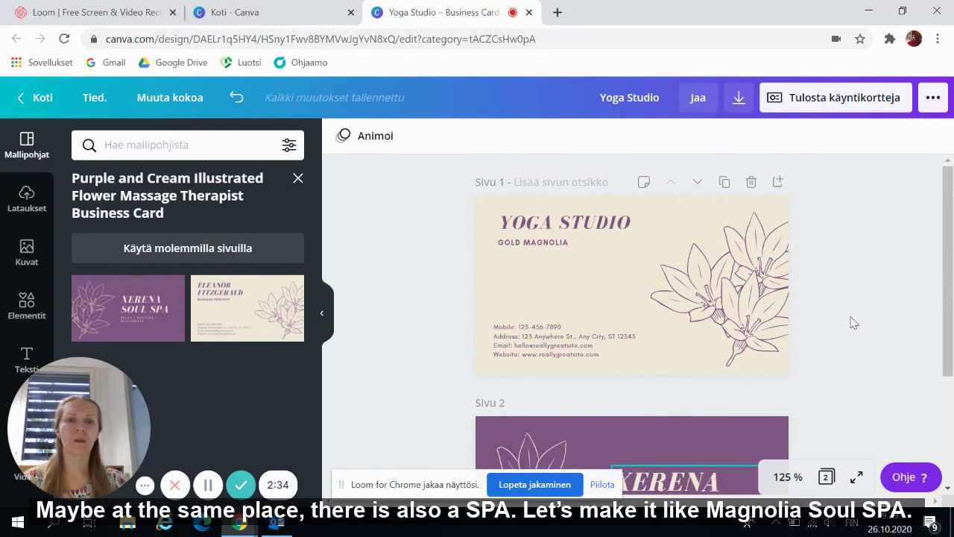
{"action": "scroll", "coordinate": [895, 313], "scroll_direction": "down", "scroll_amount": 3}
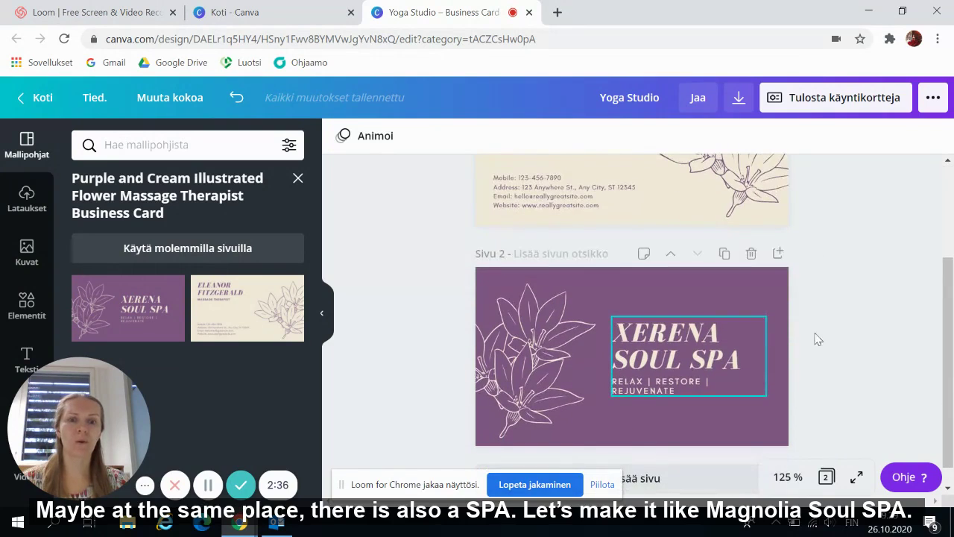
{"action": "left_click", "coordinate": [711, 361]}
{"action": "double_click", "coordinate": [690, 336]}
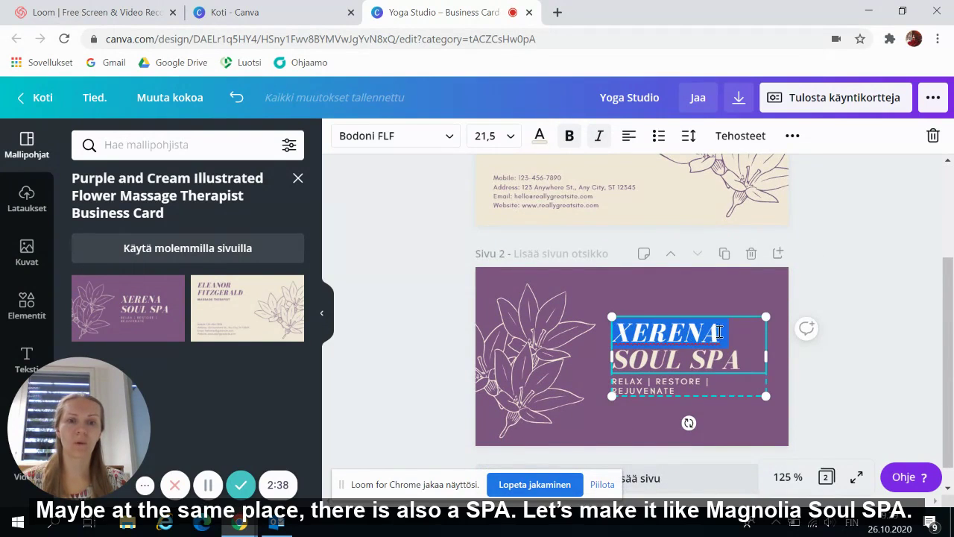
{"action": "left_click", "coordinate": [730, 331]}
{"action": "key", "text": "BackSpace"}
{"action": "key", "text": "BackSpace"}
{"action": "key", "text": "BackSpace"}
{"action": "key", "text": "BackSpace"}
{"action": "key", "text": "BackSpace"}
{"action": "key", "text": "BackSpace"}
{"action": "key", "text": "BackSpace"}
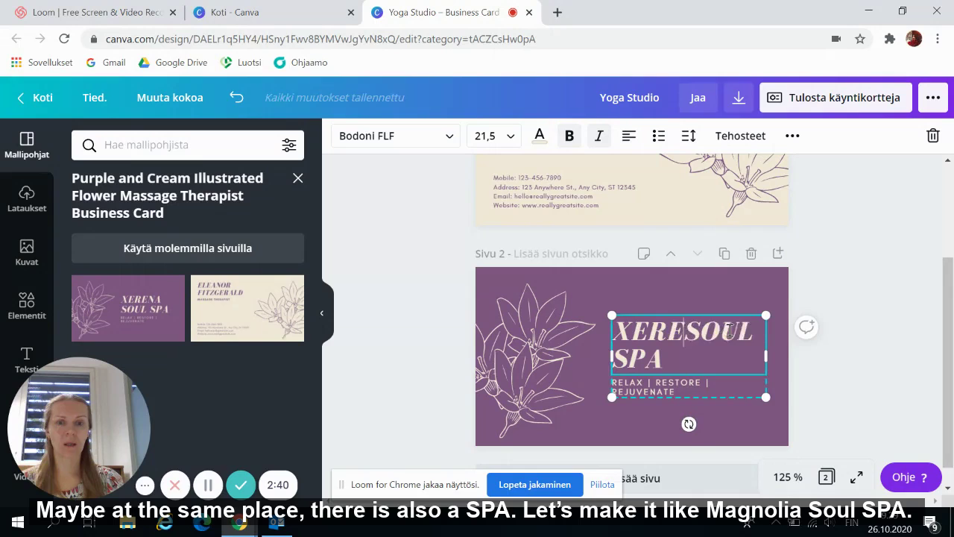
{"action": "type", "text": "MAGNO"}
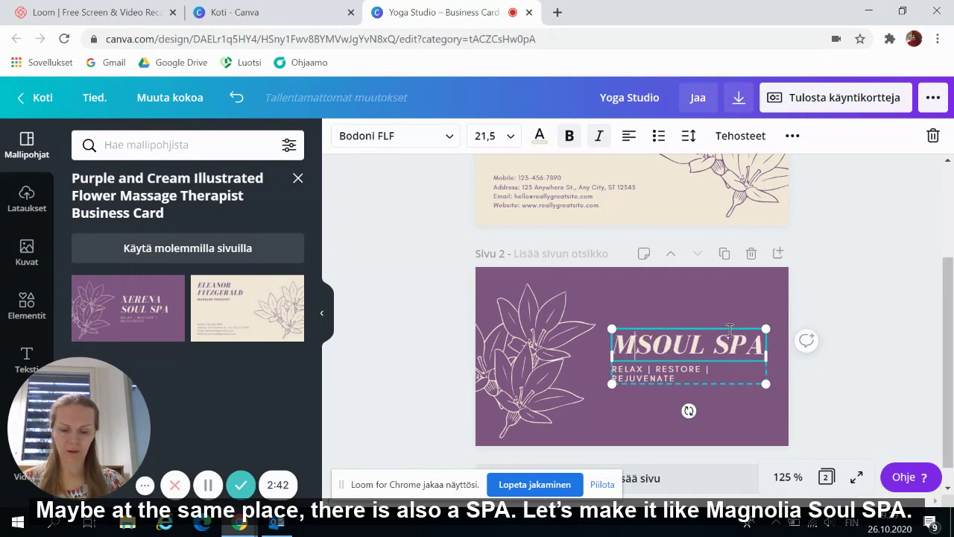
{"action": "type", "text": "LIA"}
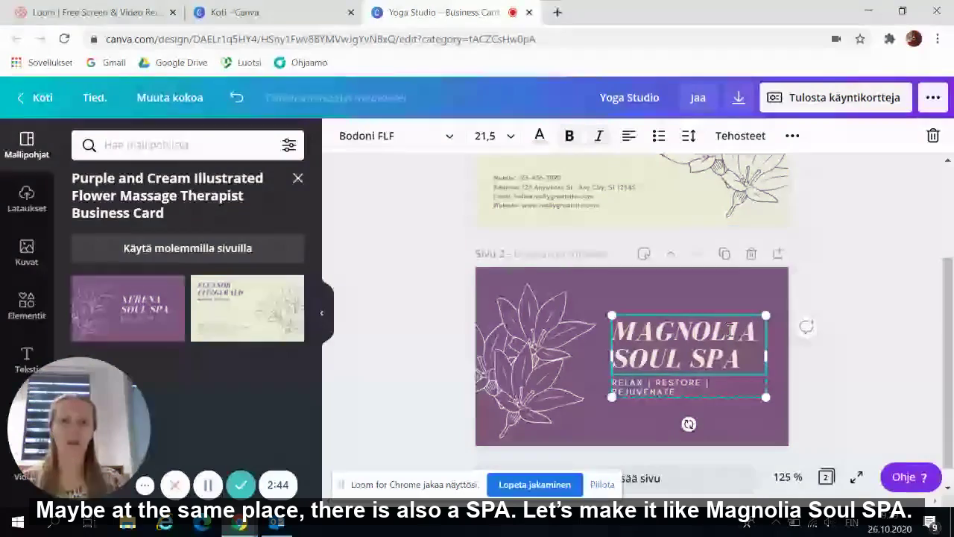
- Shrink the front card's purple flower illustration slightly and keep its colour unchanged
{"action": "left_click", "coordinate": [886, 313]}
{"action": "scroll", "coordinate": [873, 312], "scroll_direction": "up", "scroll_amount": 2}
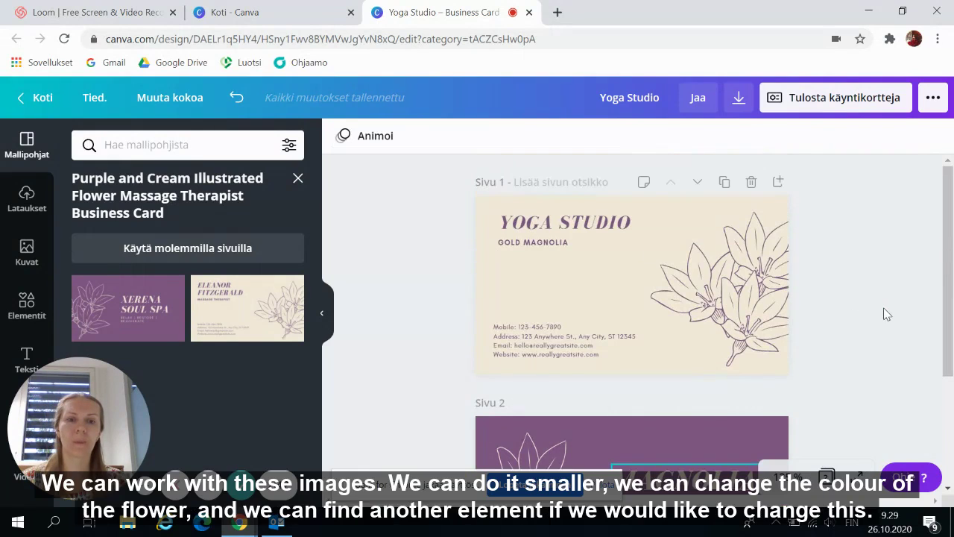
{"action": "left_click", "coordinate": [755, 310]}
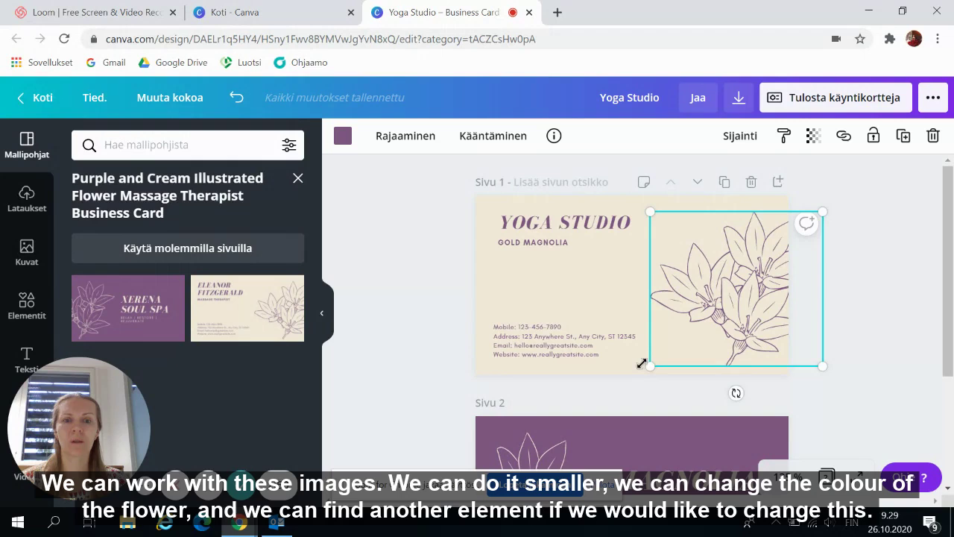
{"action": "mouse_move", "coordinate": [652, 368]}
{"action": "left_mouse_down"}
{"action": "mouse_move", "coordinate": [688, 340]}
{"action": "mouse_move", "coordinate": [665, 362]}
{"action": "left_mouse_up"}
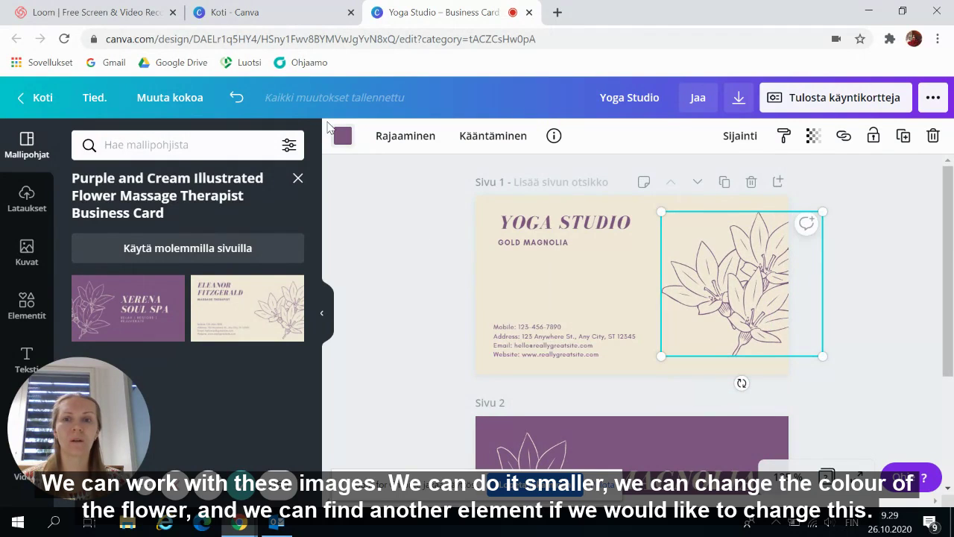
{"action": "left_click", "coordinate": [342, 137]}
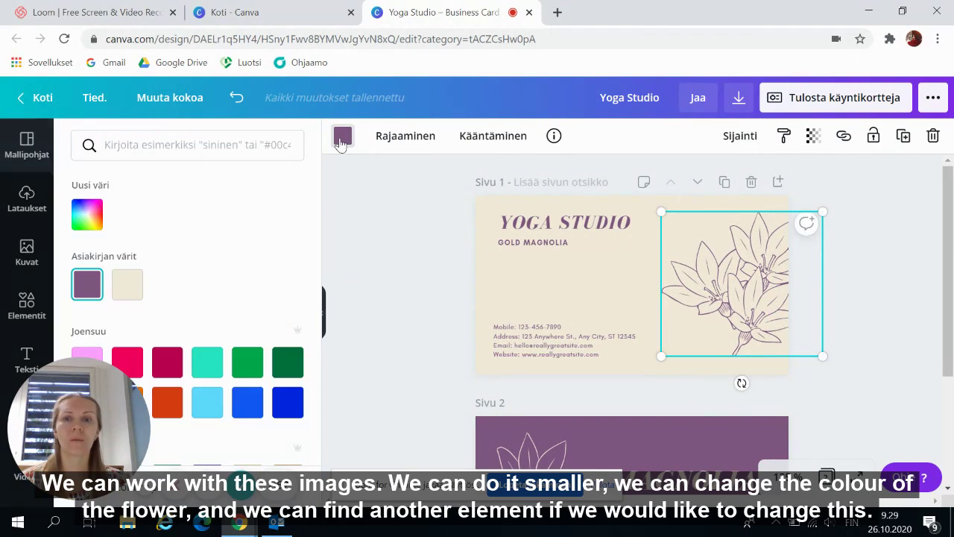
{"action": "left_click", "coordinate": [396, 207]}
{"action": "left_click", "coordinate": [894, 329]}
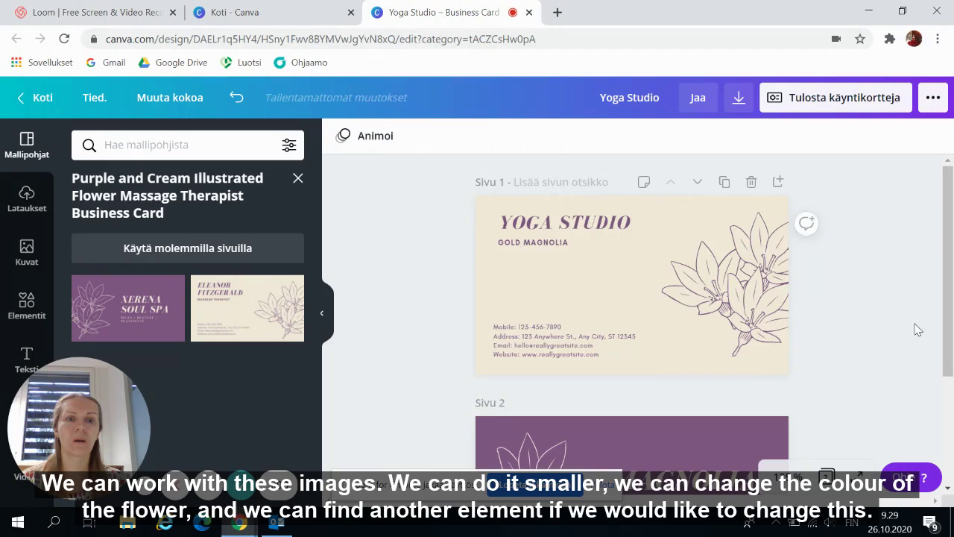
{"action": "scroll", "coordinate": [897, 326], "scroll_direction": "down", "scroll_amount": 1}
{"action": "scroll", "coordinate": [891, 325], "scroll_direction": "down", "scroll_amount": 2}
{"action": "scroll", "coordinate": [888, 324], "scroll_direction": "up", "scroll_amount": 3}
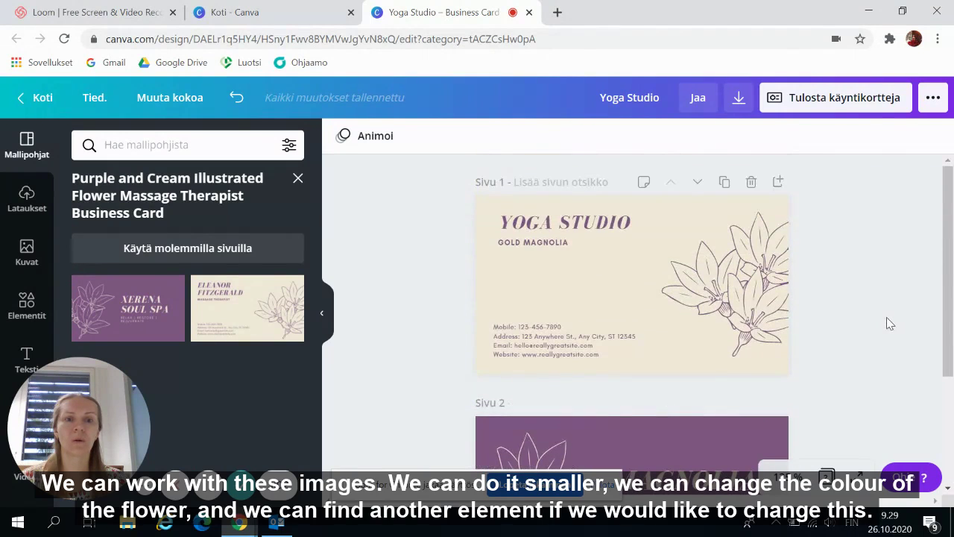
{"action": "left_click", "coordinate": [751, 314]}
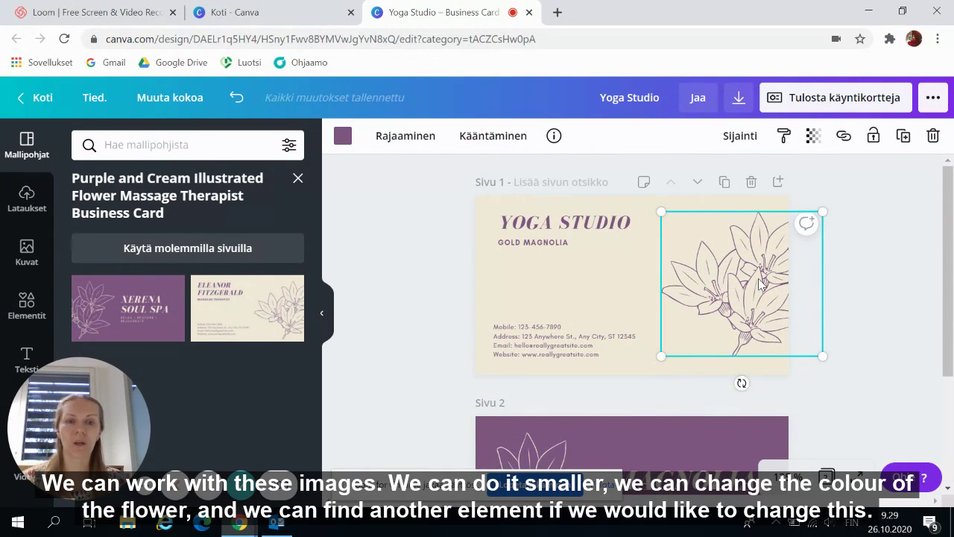
- Search the Elements library for 'magnolia' graphics
{"action": "left_click", "coordinate": [26, 307]}
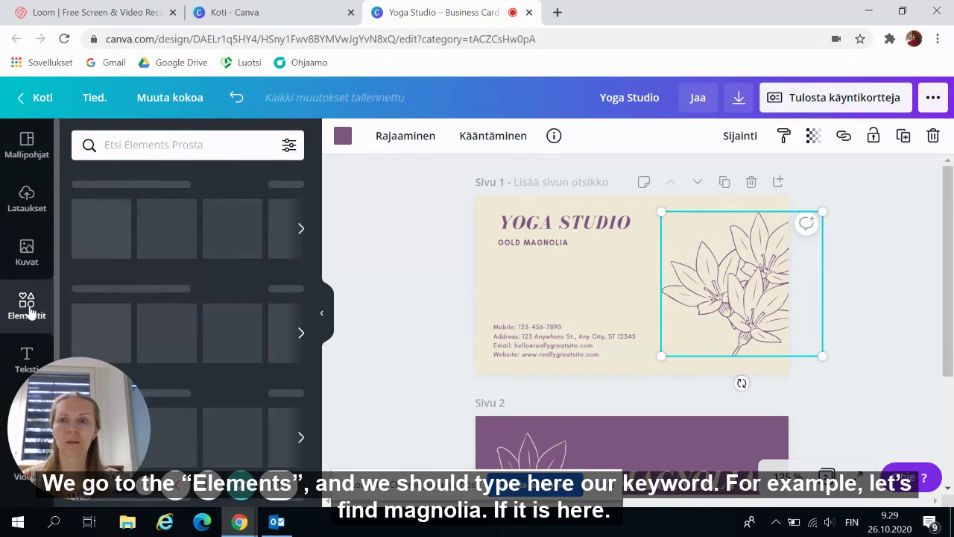
{"action": "left_click", "coordinate": [165, 143]}
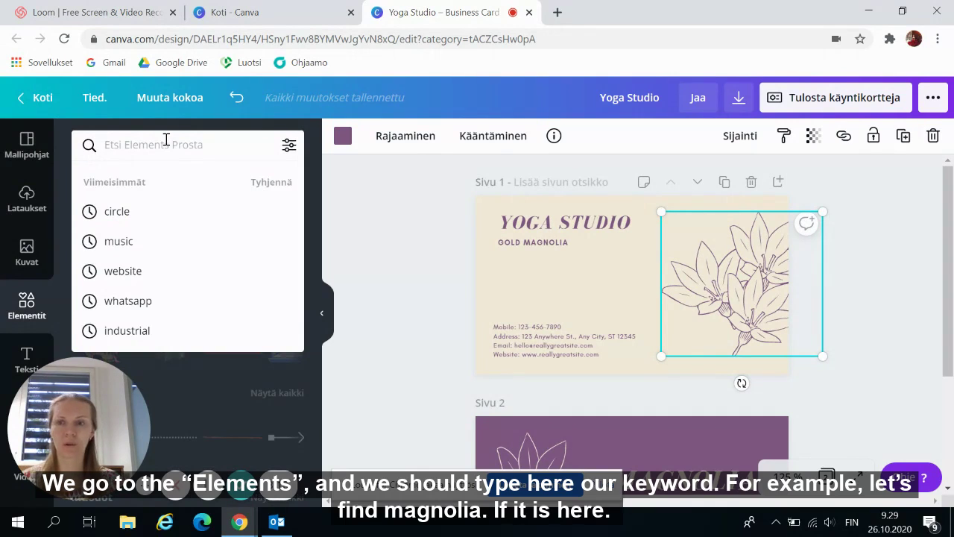
{"action": "type", "text": "ma"}
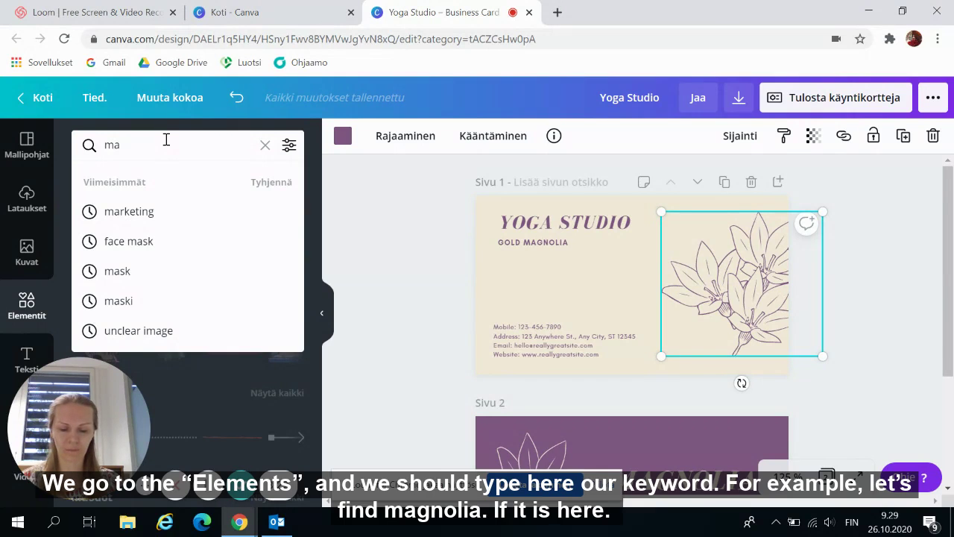
{"action": "type", "text": "gnolia"}
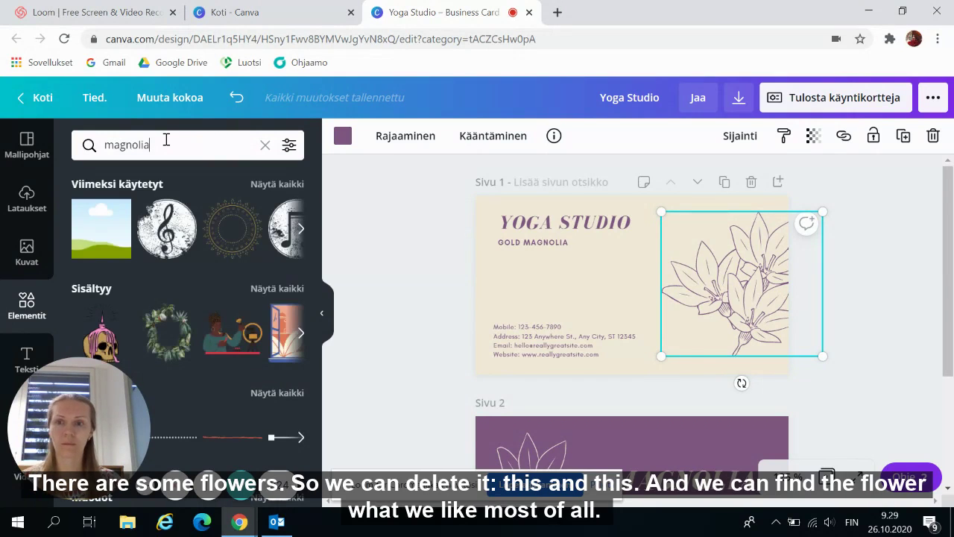
{"action": "key", "text": "Return"}
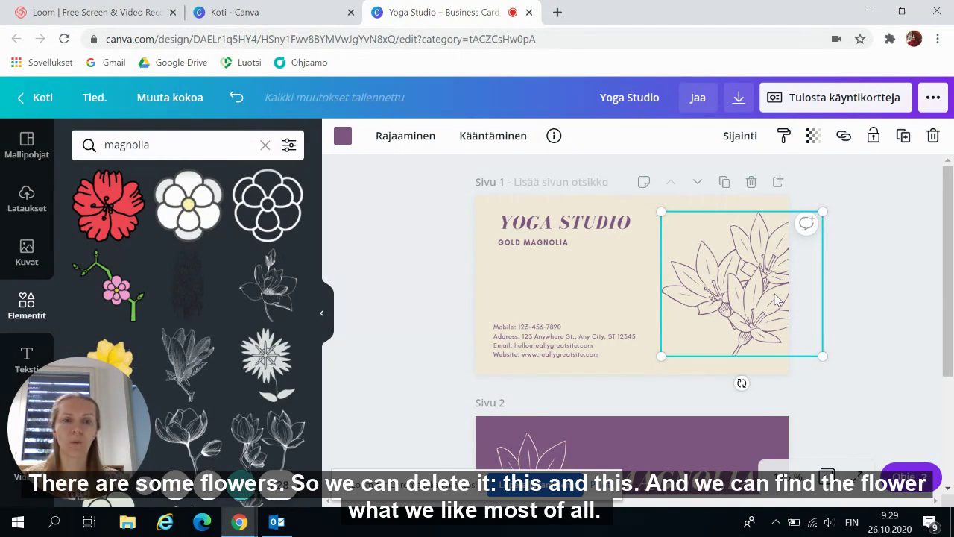
- Delete the lily drawings from both the front and back cards
{"action": "key", "text": "Delete"}
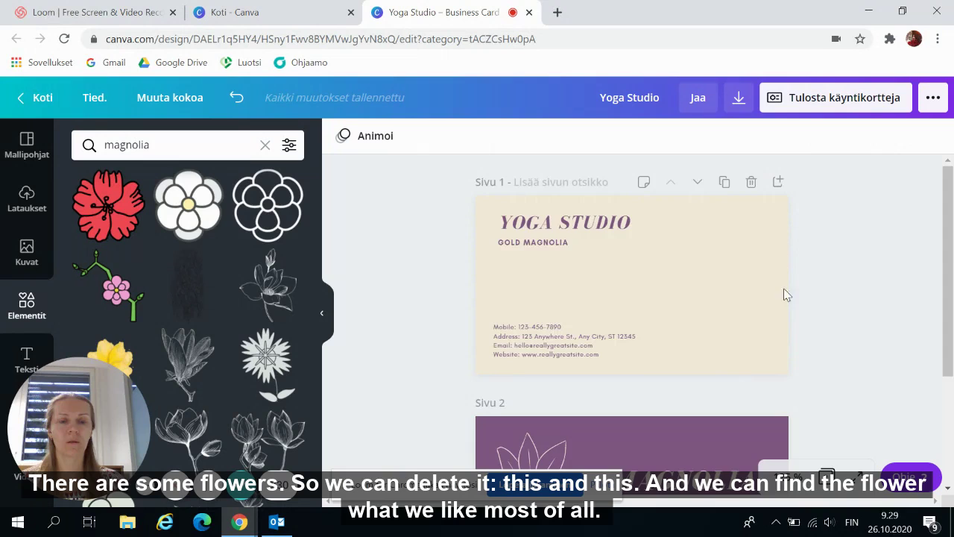
{"action": "scroll", "coordinate": [758, 304], "scroll_direction": "down", "scroll_amount": 3}
{"action": "left_click", "coordinate": [546, 361]}
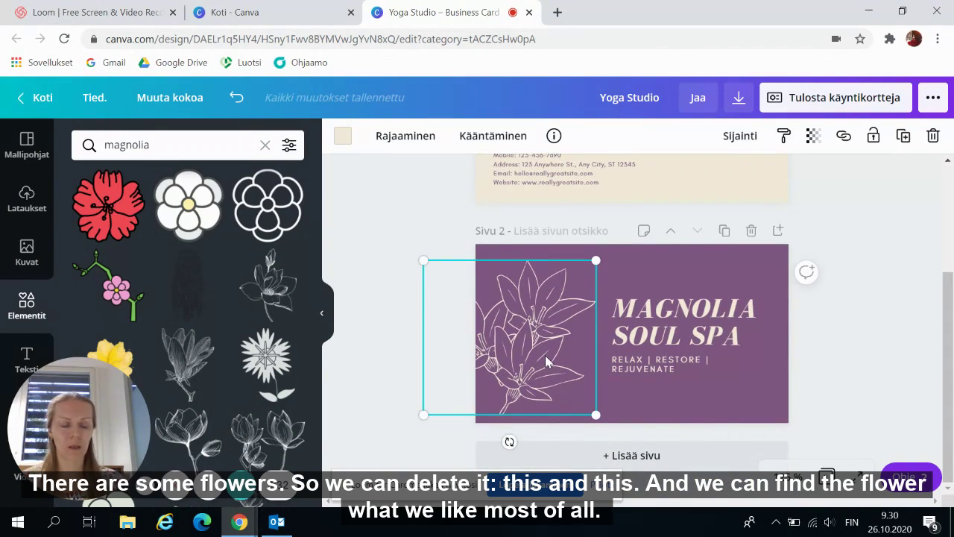
{"action": "key", "text": "Delete"}
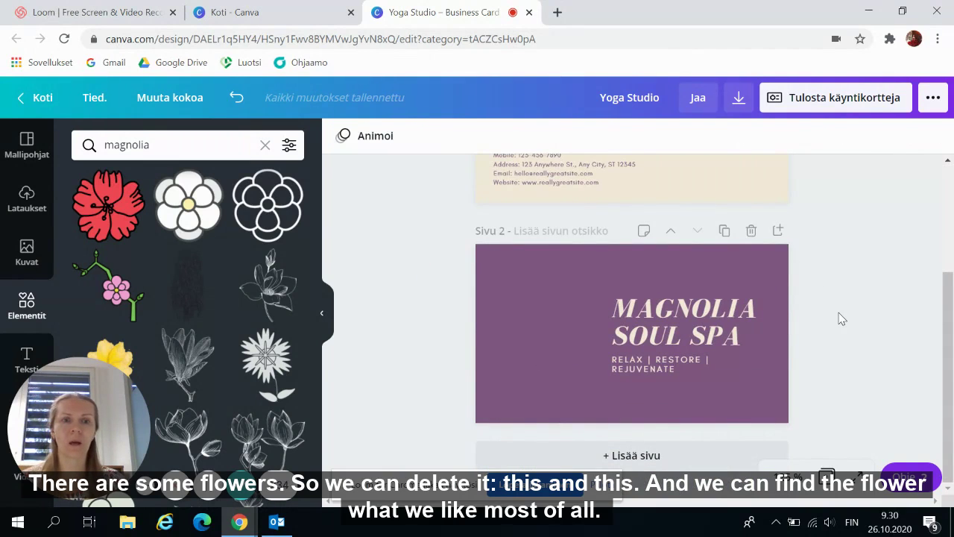
{"action": "scroll", "coordinate": [841, 319], "scroll_direction": "up", "scroll_amount": 2}
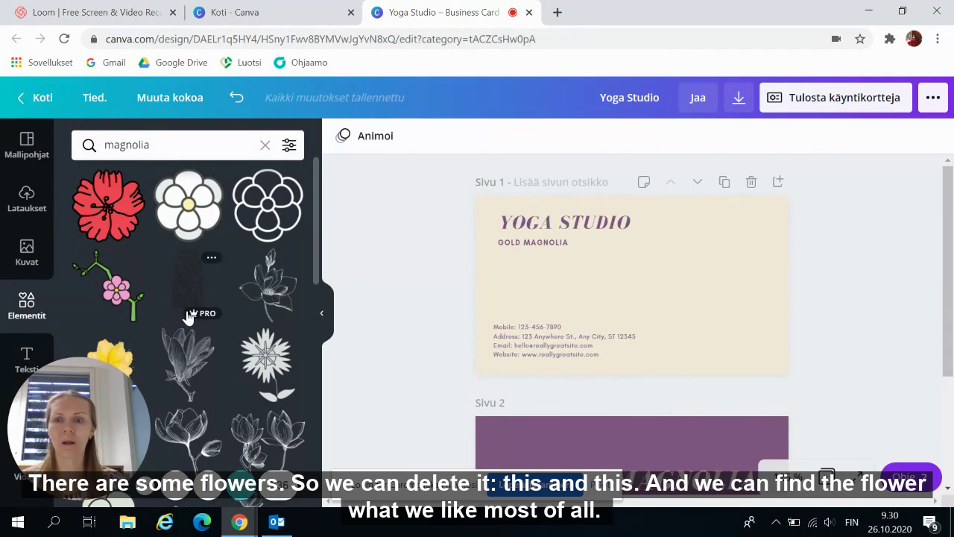
{"action": "scroll", "coordinate": [188, 318], "scroll_direction": "down", "scroll_amount": 1}
{"action": "scroll", "coordinate": [188, 319], "scroll_direction": "down", "scroll_amount": 1}
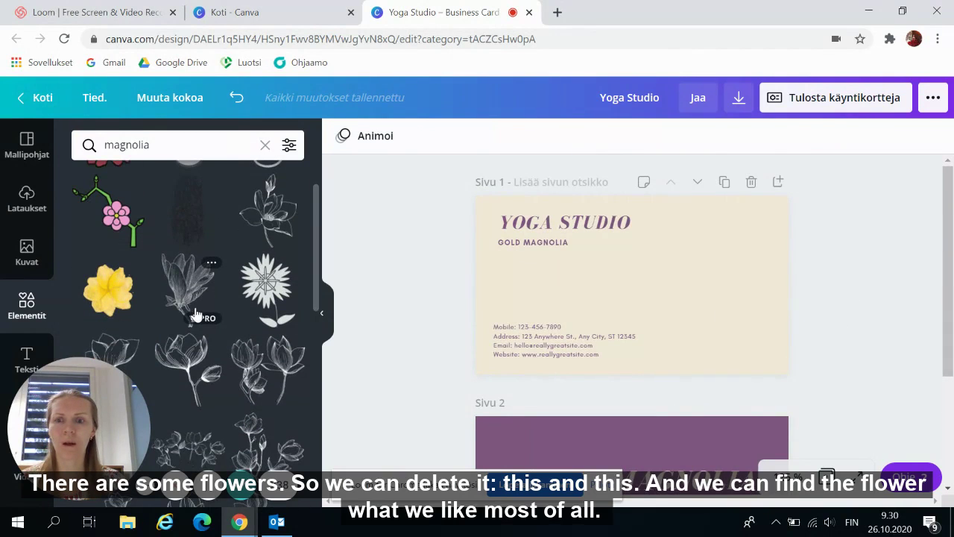
{"action": "scroll", "coordinate": [195, 314], "scroll_direction": "up", "scroll_amount": 1}
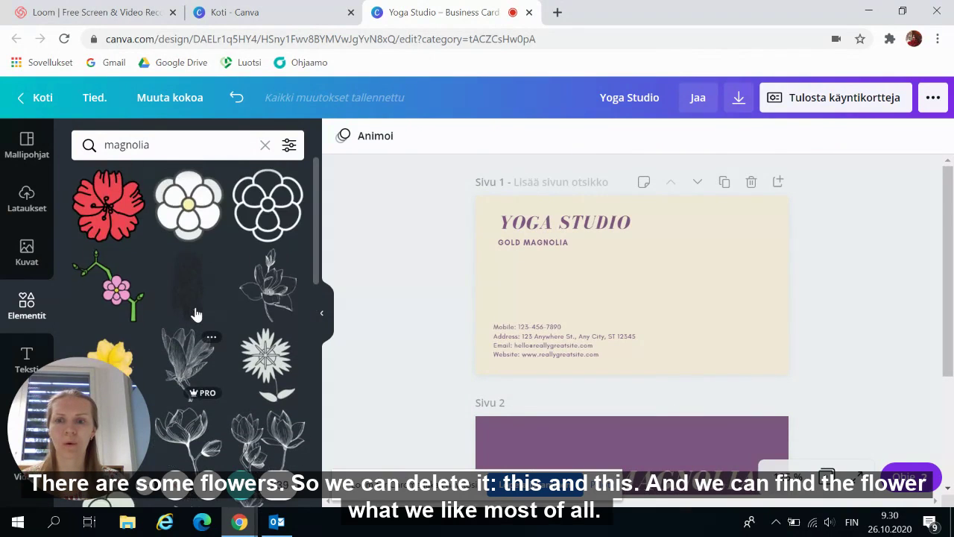
- Add the magnolia sketch enlarged on page 1's right side, recoloured to the document purple
{"action": "left_click", "coordinate": [276, 291]}
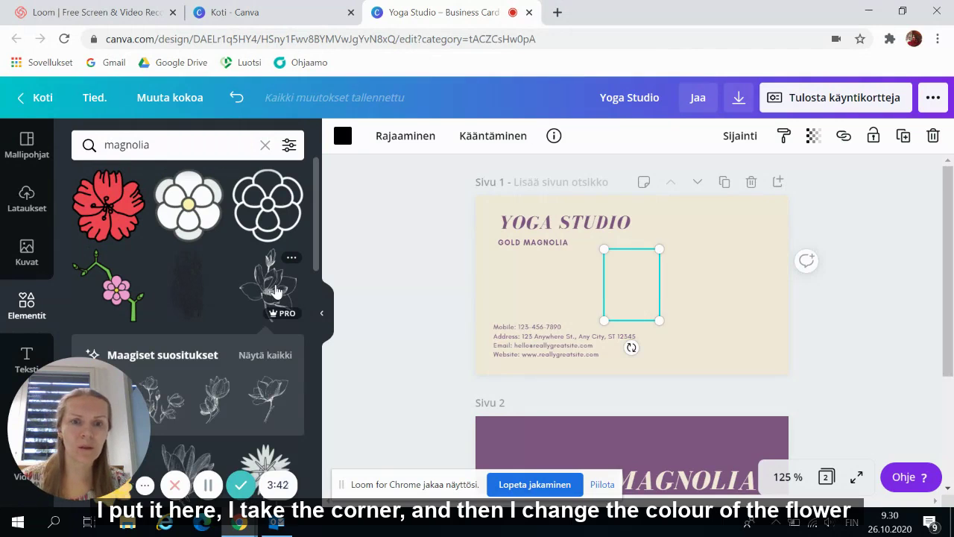
{"action": "left_click_drag", "start_coordinate": [629, 295], "coordinate": [646, 356]}
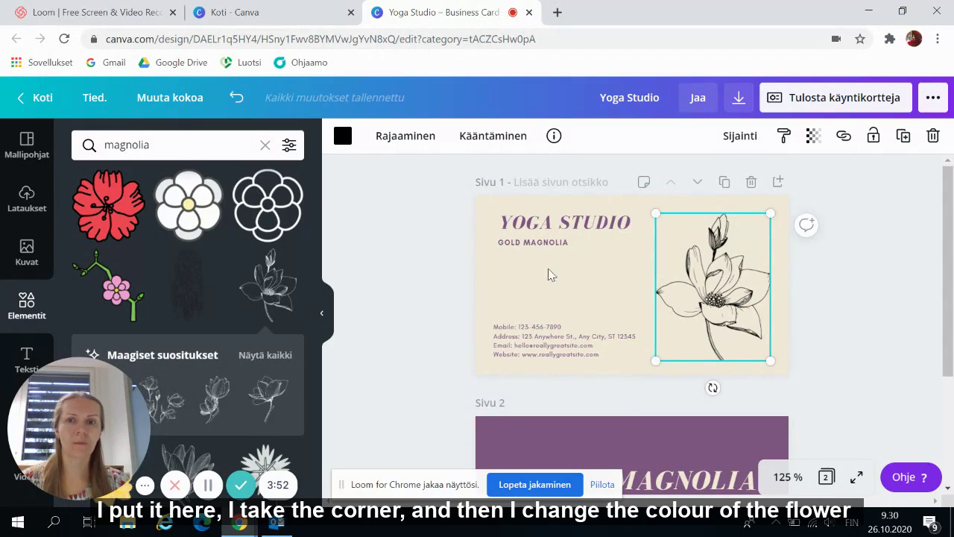
{"action": "left_click", "coordinate": [343, 134]}
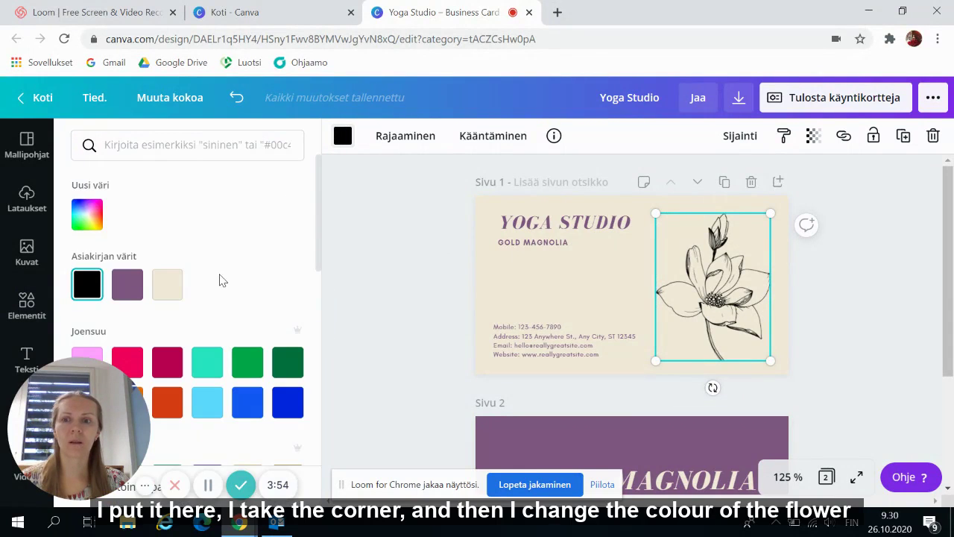
{"action": "left_click", "coordinate": [128, 287]}
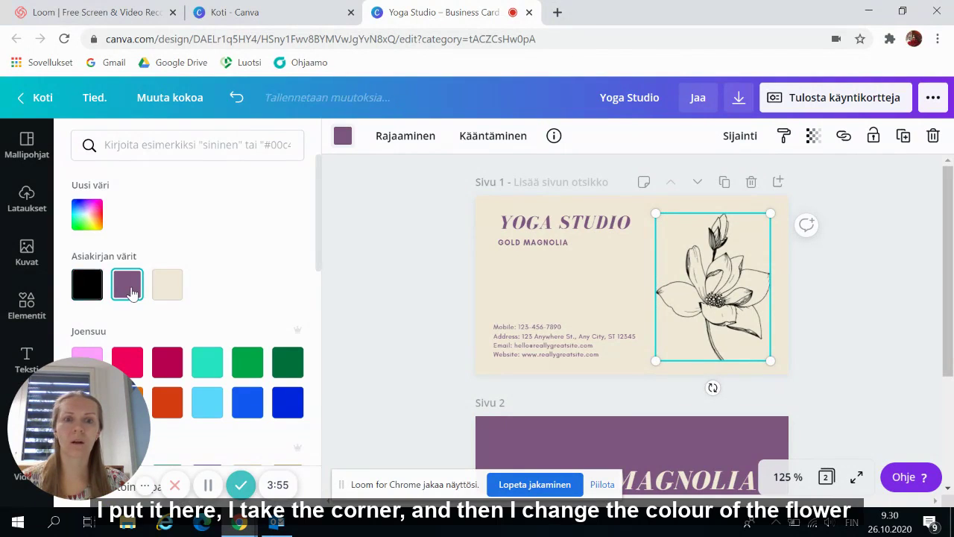
{"action": "left_click", "coordinate": [895, 296]}
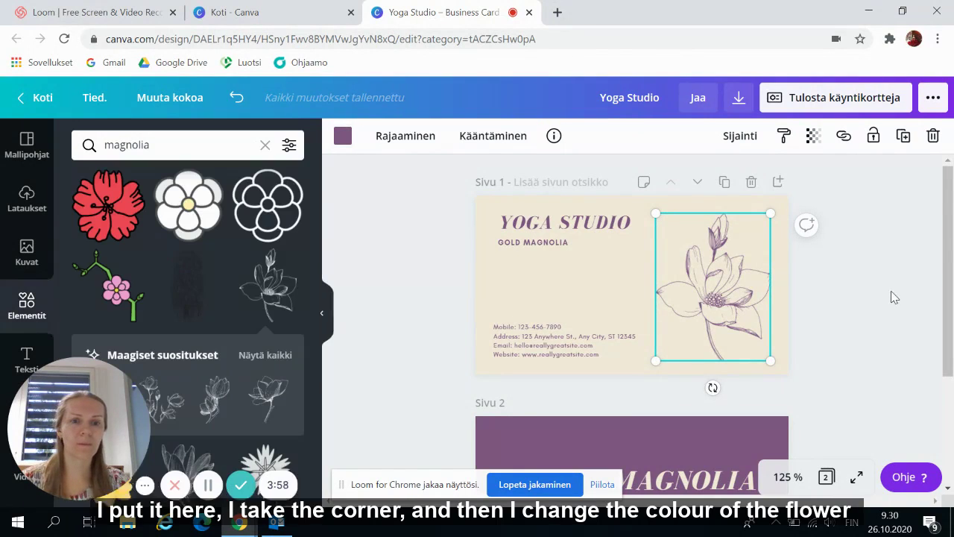
- Copy the purple magnolia and move the duplicate onto the left side of the back card
{"action": "scroll", "coordinate": [895, 296], "scroll_direction": "down", "scroll_amount": 2}
{"action": "scroll", "coordinate": [894, 297], "scroll_direction": "up", "scroll_amount": 2}
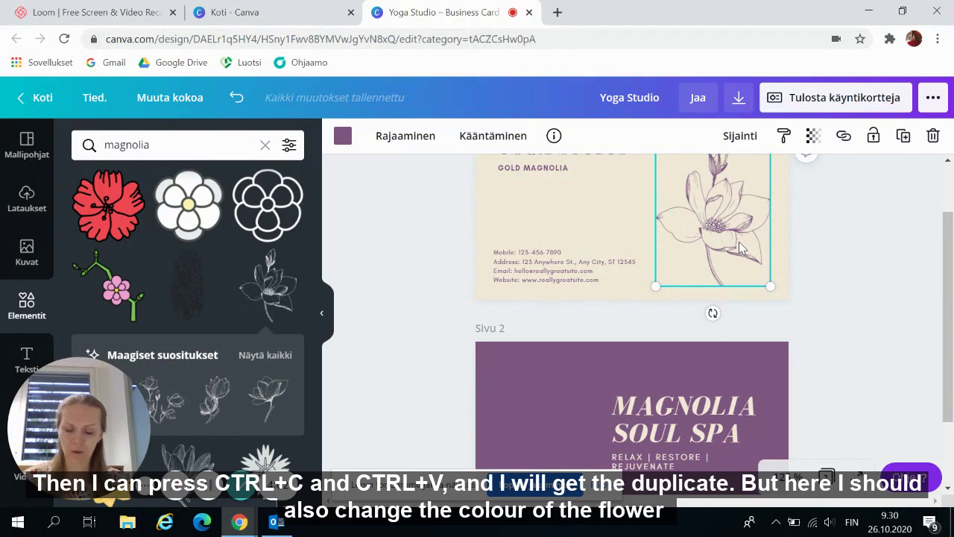
{"action": "key", "text": "ctrl+c"}
{"action": "key", "text": "ctrl+v"}
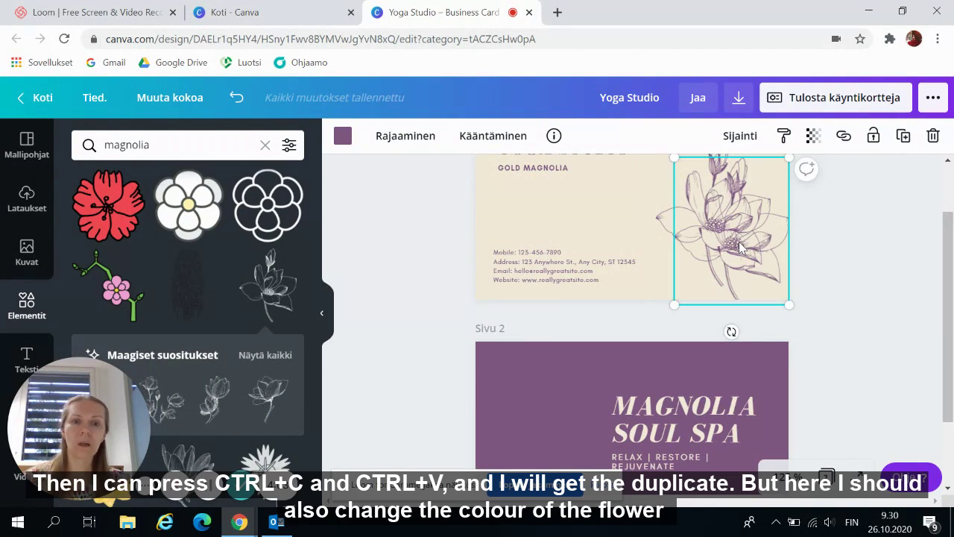
{"action": "mouse_move", "coordinate": [742, 246]}
{"action": "left_mouse_down"}
{"action": "mouse_move", "coordinate": [537, 390]}
{"action": "mouse_move", "coordinate": [533, 407]}
{"action": "left_mouse_up"}
{"action": "scroll", "coordinate": [827, 325], "scroll_direction": "down", "scroll_amount": 2}
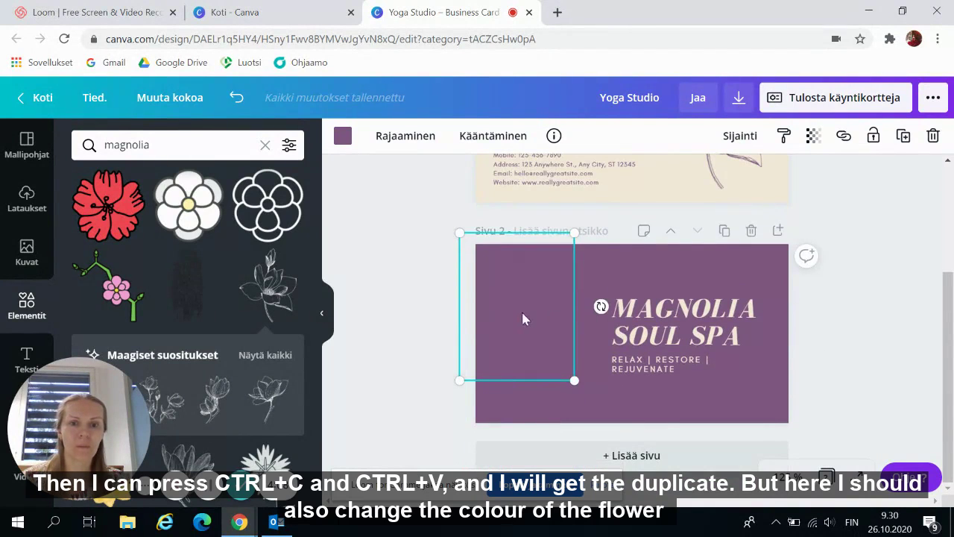
{"action": "left_click_drag", "start_coordinate": [522, 313], "coordinate": [554, 341]}
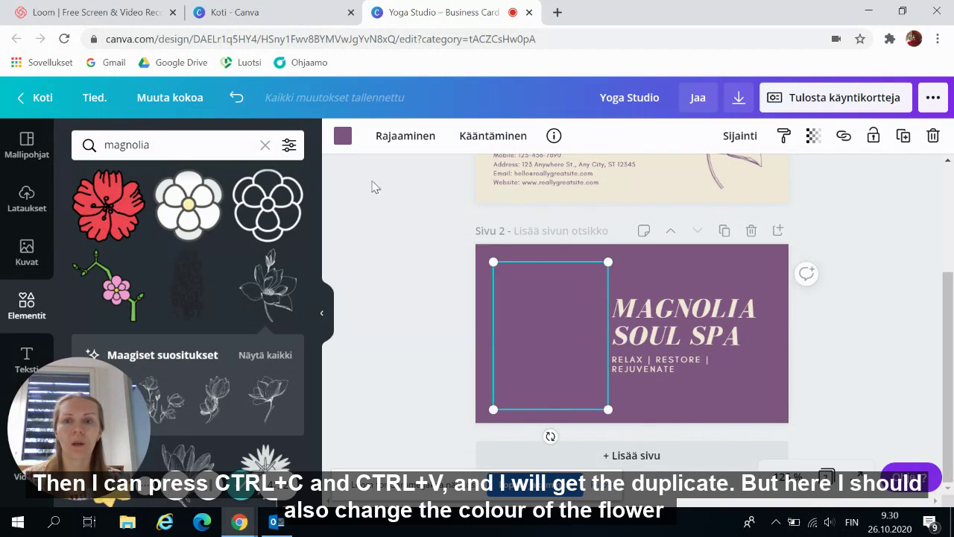
- Recolour the duplicate magnolia cream and nudge it to the back card's left edge
{"action": "left_click", "coordinate": [343, 136]}
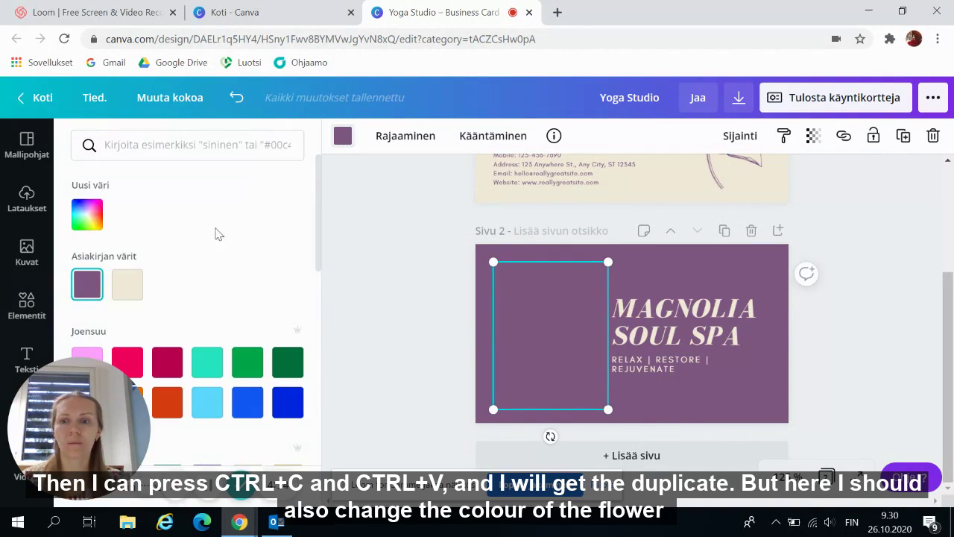
{"action": "left_click", "coordinate": [127, 290]}
{"action": "left_click", "coordinate": [525, 337]}
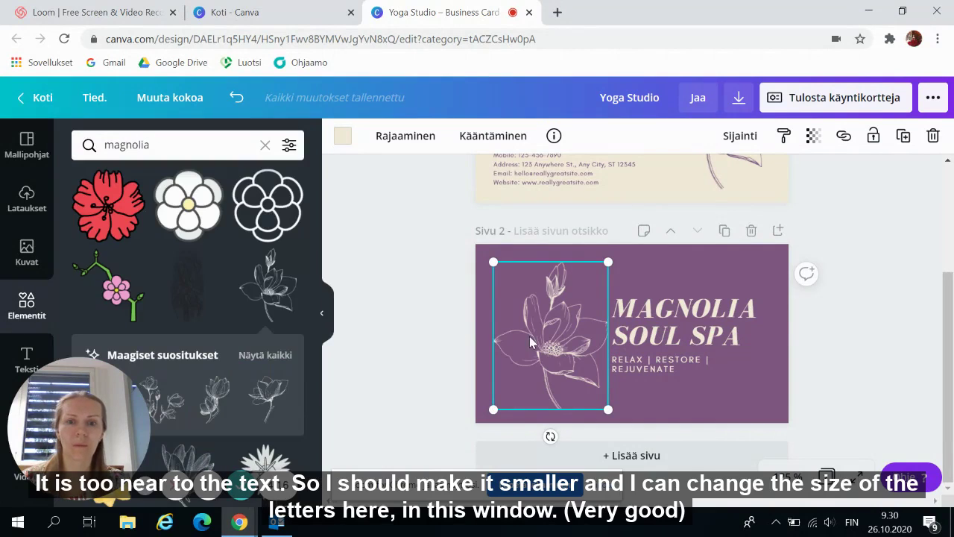
{"action": "left_click_drag", "start_coordinate": [522, 334], "coordinate": [525, 339]}
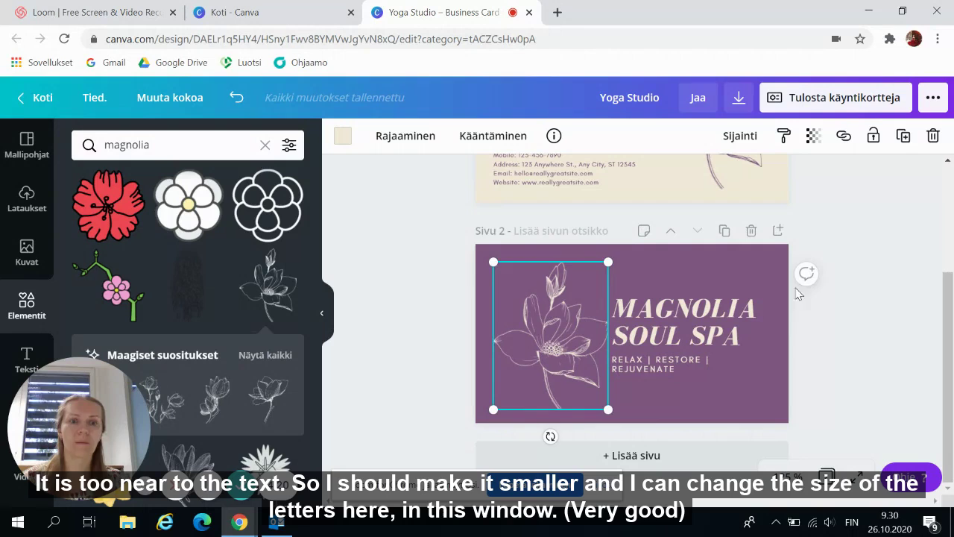
{"action": "left_click", "coordinate": [866, 312]}
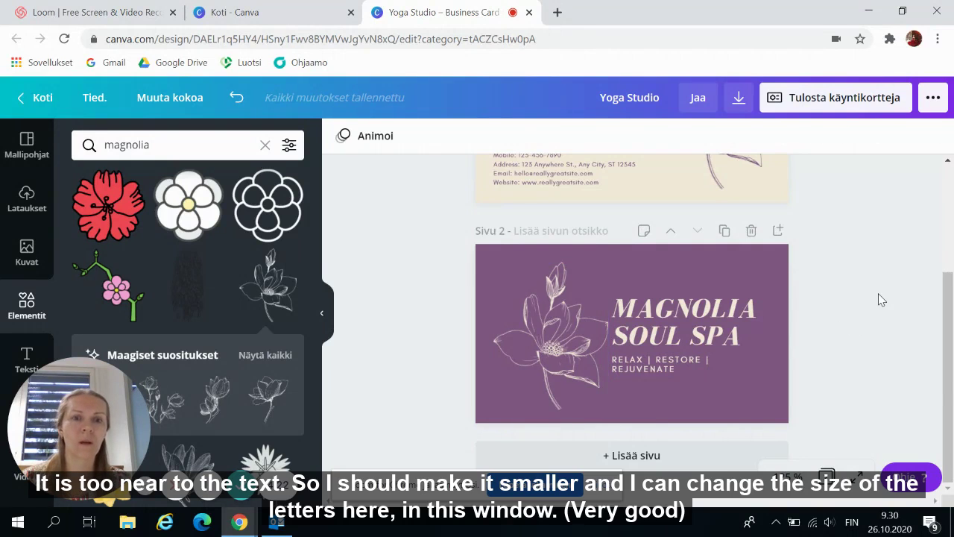
- Narrow the MAGNOLIA SOUL SPA text box and set its font size to 18
{"action": "scroll", "coordinate": [879, 300], "scroll_direction": "up", "scroll_amount": 3}
{"action": "scroll", "coordinate": [879, 299], "scroll_direction": "down", "scroll_amount": 3}
{"action": "left_click", "coordinate": [653, 321]}
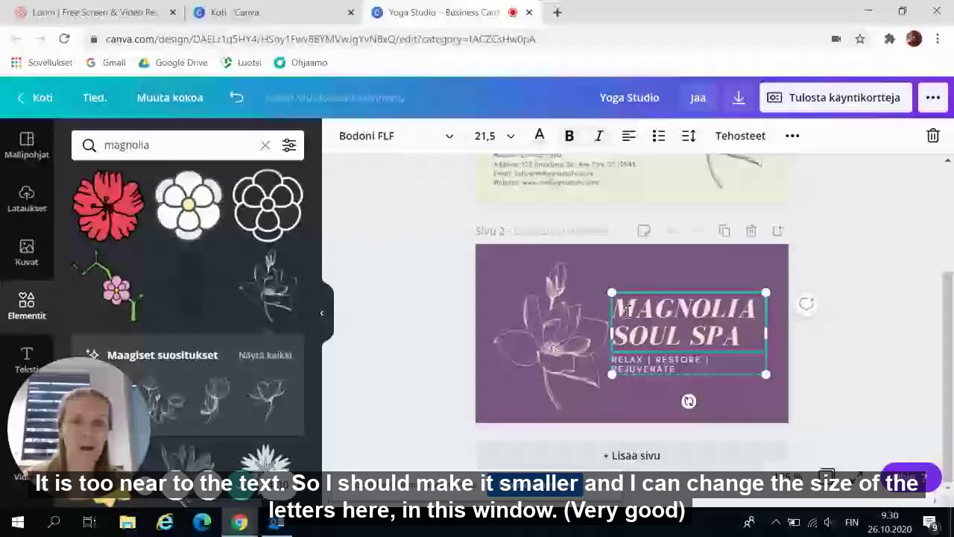
{"action": "left_click_drag", "start_coordinate": [611, 299], "coordinate": [625, 302]}
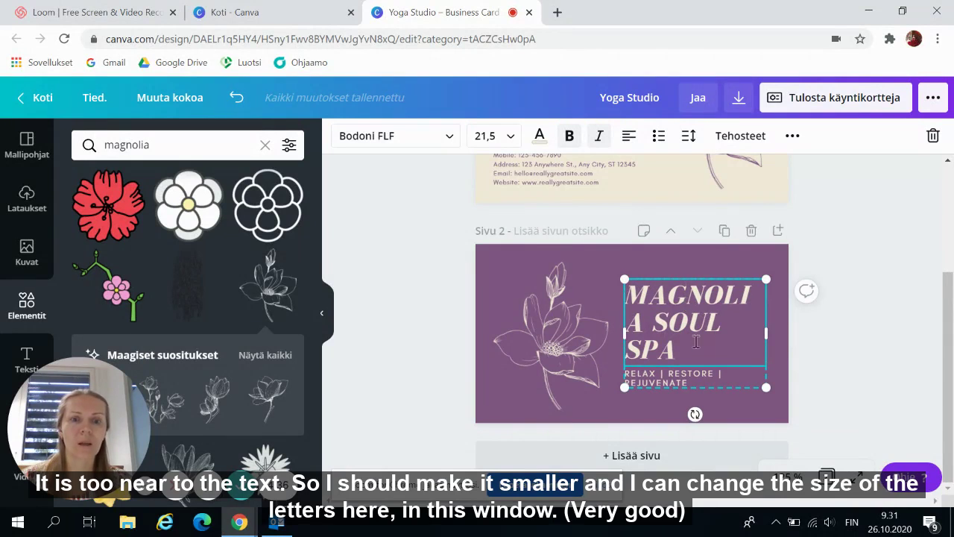
{"action": "left_click_drag", "start_coordinate": [684, 350], "coordinate": [619, 289]}
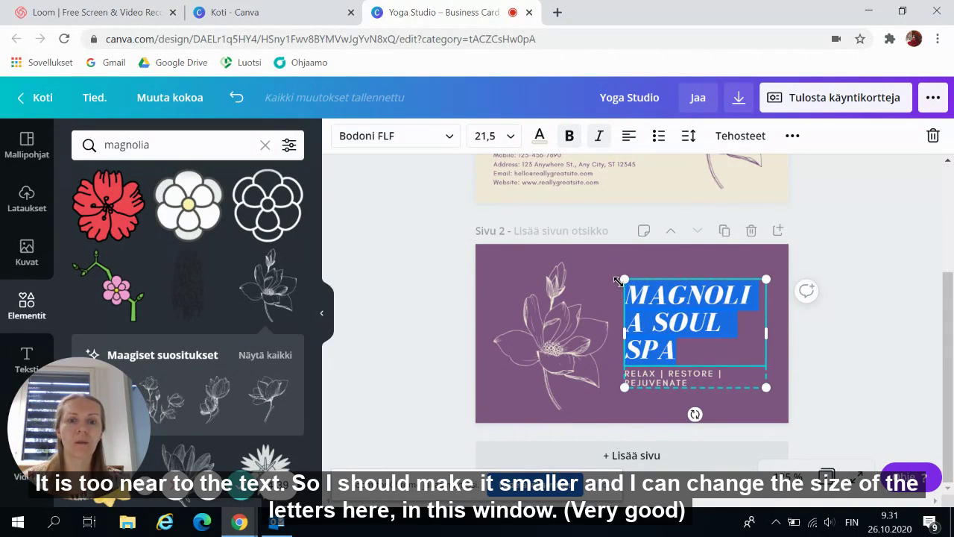
{"action": "left_click", "coordinate": [510, 145]}
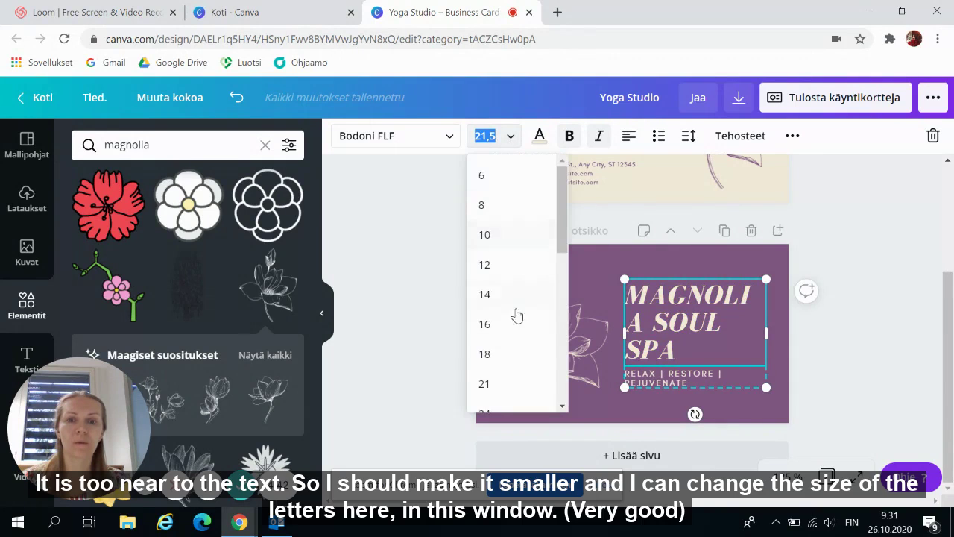
{"action": "left_click", "coordinate": [514, 355]}
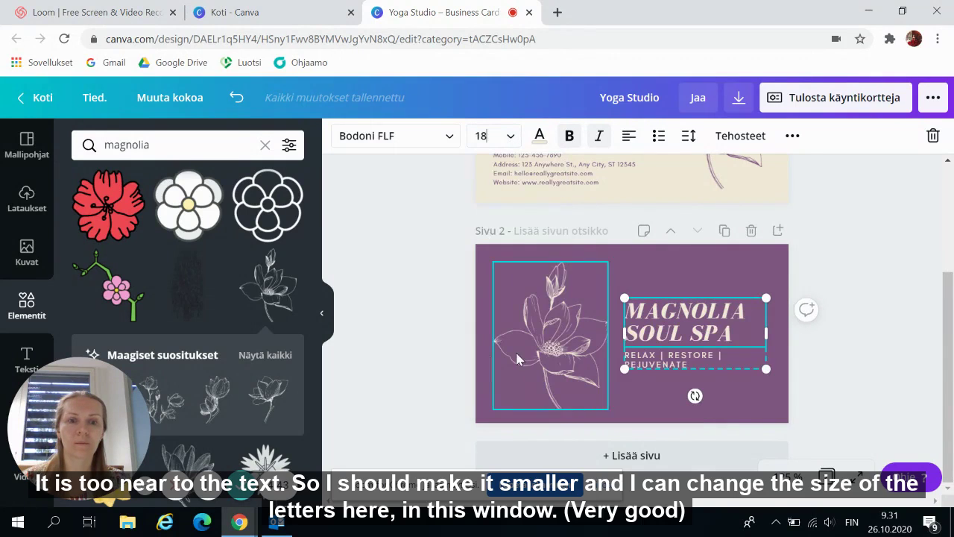
{"action": "left_click", "coordinate": [872, 311]}
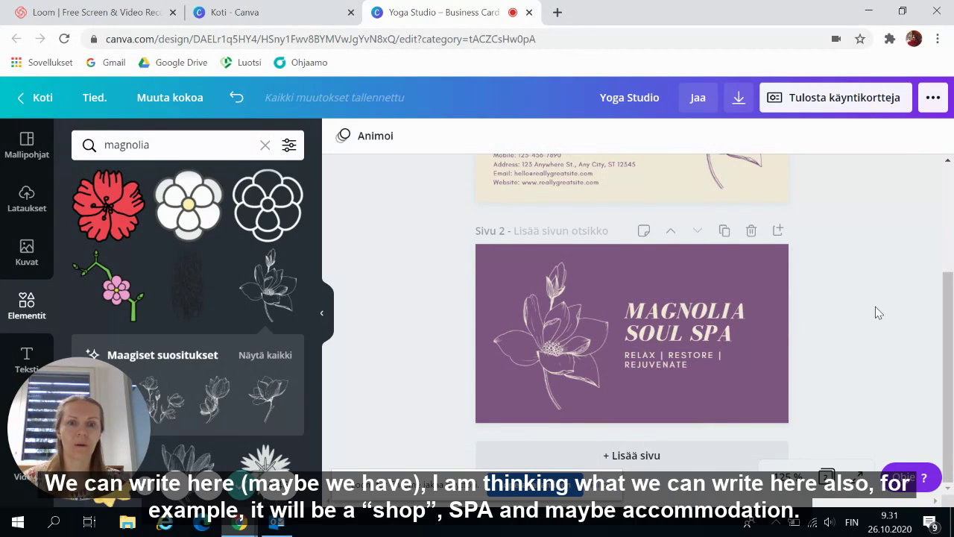
- In the tagline, replace REJUVENATE with SHOP and RELAX with 'SPA |'
{"action": "left_click", "coordinate": [710, 363]}
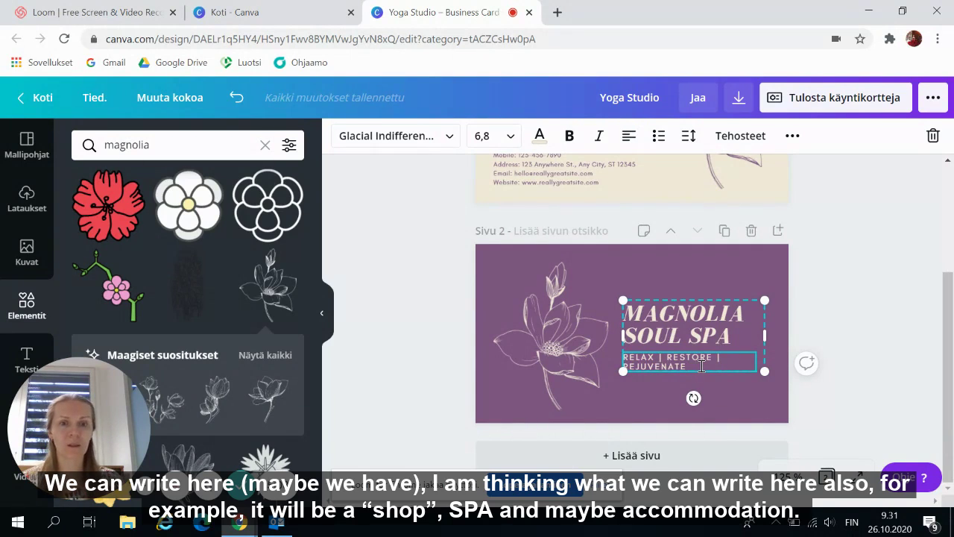
{"action": "key", "text": "BackSpace"}
{"action": "key", "text": "BackSpace"}
{"action": "key", "text": "BackSpace"}
{"action": "key", "text": "BackSpace"}
{"action": "key", "text": "BackSpace"}
{"action": "key", "text": "BackSpace"}
{"action": "key", "text": "BackSpace"}
{"action": "key", "text": "BackSpace"}
{"action": "key", "text": "BackSpace"}
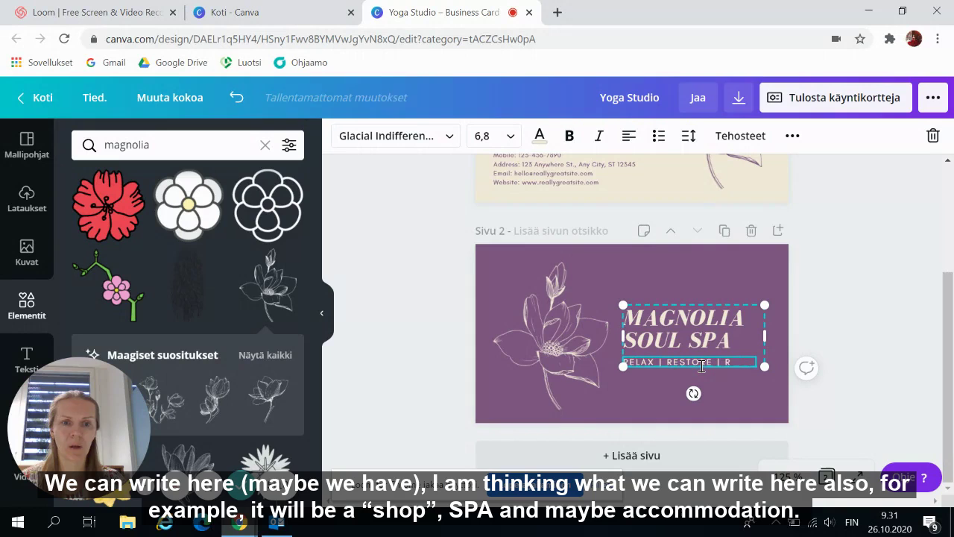
{"action": "key", "text": "BackSpace"}
{"action": "type", "text": "S"}
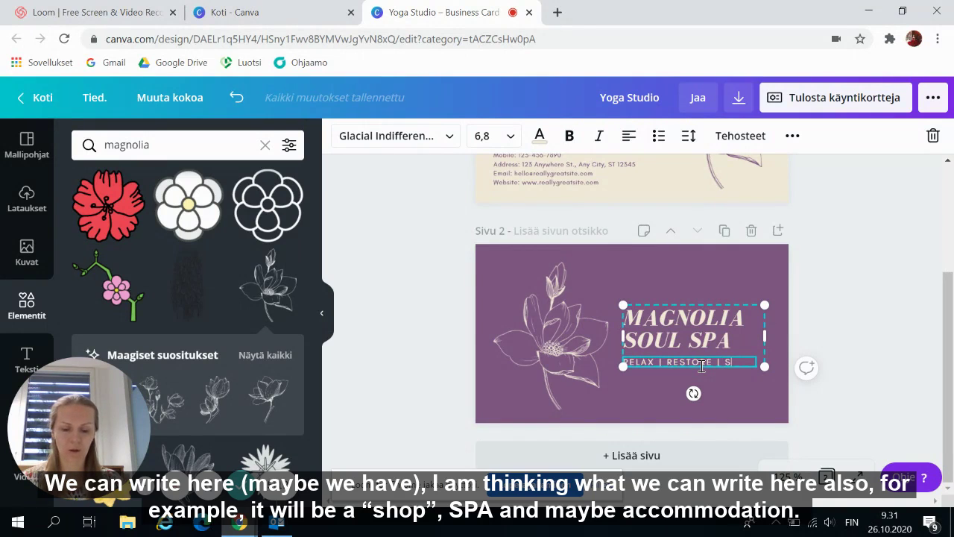
{"action": "type", "text": "HOP"}
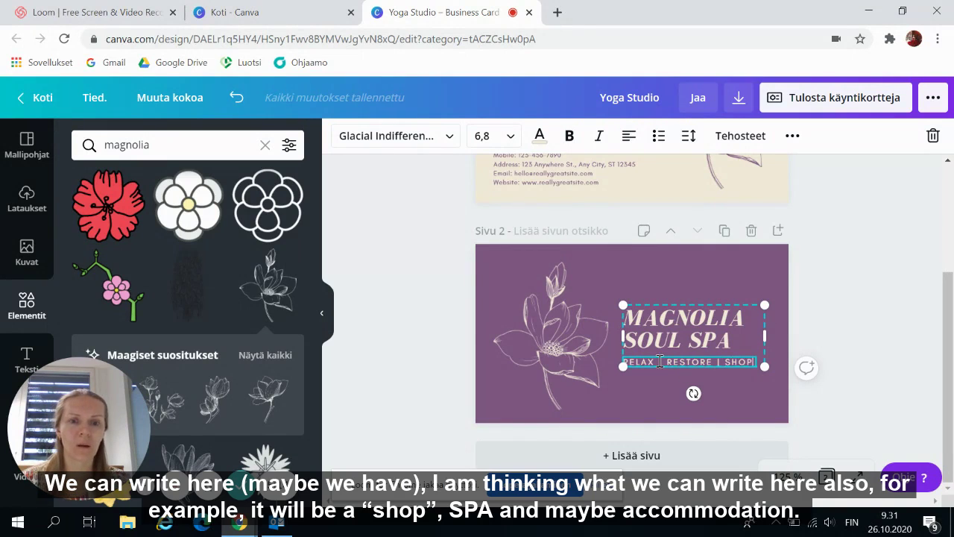
{"action": "left_click", "coordinate": [677, 367]}
{"action": "key", "text": "BackSpace"}
{"action": "key", "text": "BackSpace"}
{"action": "key", "text": "BackSpace"}
{"action": "key", "text": "BackSpace"}
{"action": "key", "text": "BackSpace"}
{"action": "key", "text": "BackSpace"}
{"action": "key", "text": "BackSpace"}
{"action": "key", "text": "BackSpace"}
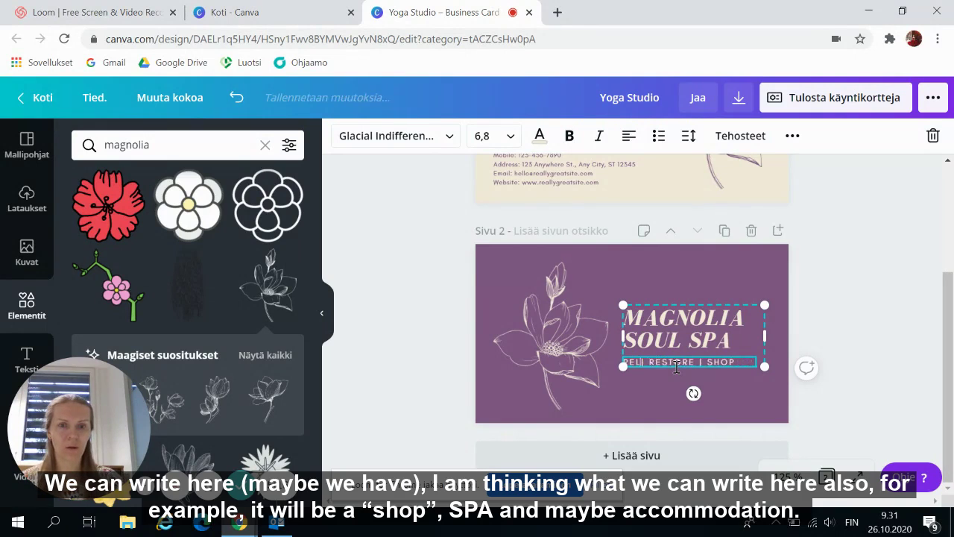
{"action": "type", "text": "SPA |"}
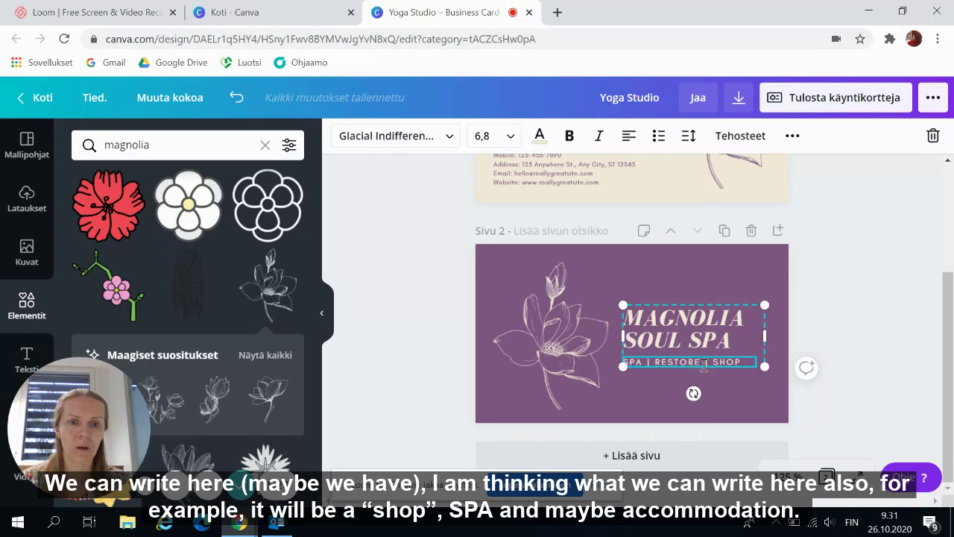
- Remove RESTORE and the stray separators, then add ACCOMODATION on a second line
{"action": "key", "text": "Delete"}
{"action": "key", "text": "Delete"}
{"action": "key", "text": "Delete"}
{"action": "key", "text": "Delete"}
{"action": "key", "text": "Delete"}
{"action": "key", "text": "Delete"}
{"action": "key", "text": "Delete"}
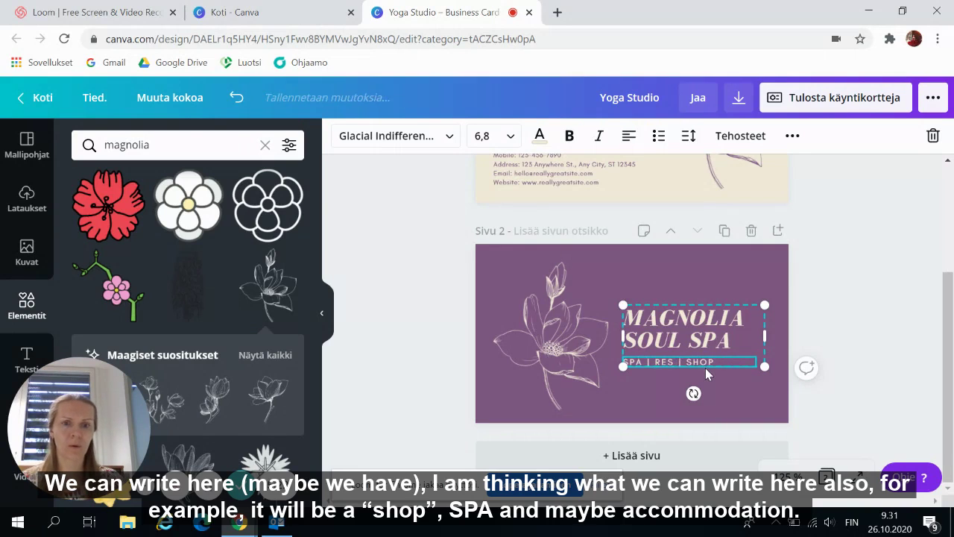
{"action": "key", "text": "BackSpace"}
{"action": "key", "text": "BackSpace"}
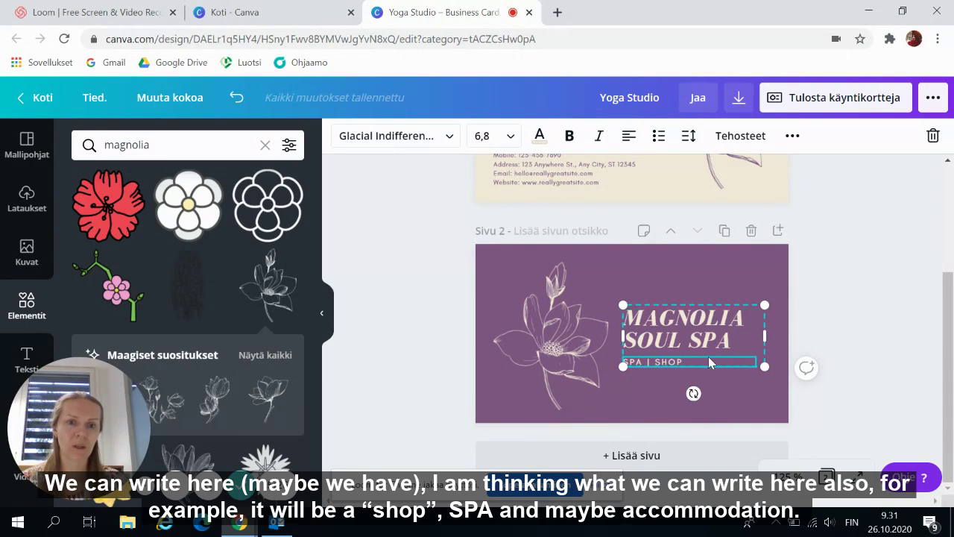
{"action": "type", "text": "*"}
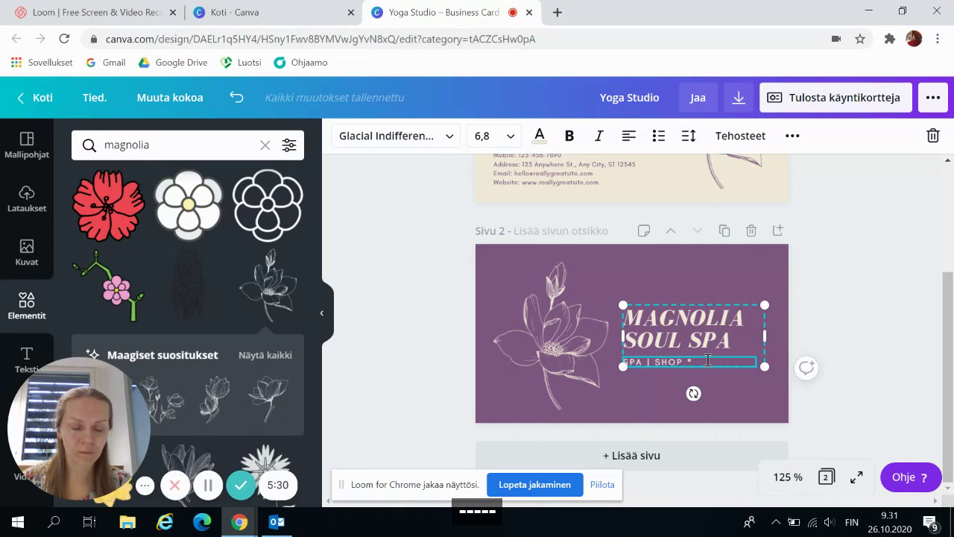
{"action": "key", "text": "BackSpace"}
{"action": "type", "text": "|"}
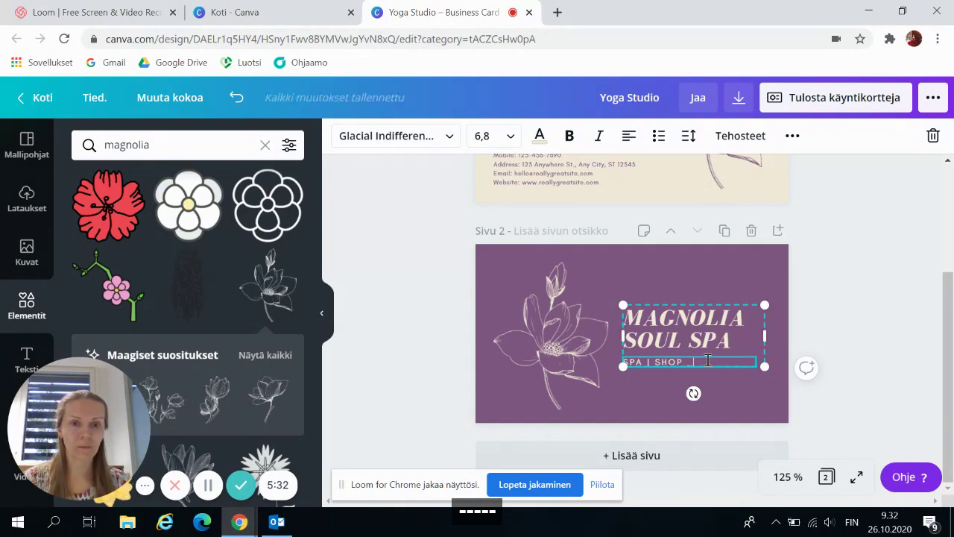
{"action": "key", "text": "BackSpace"}
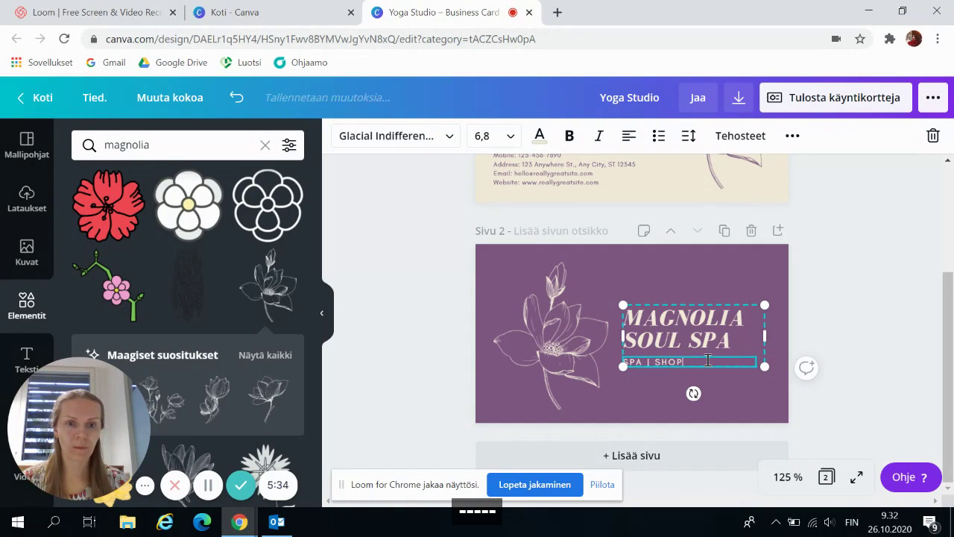
{"action": "key", "text": "Return"}
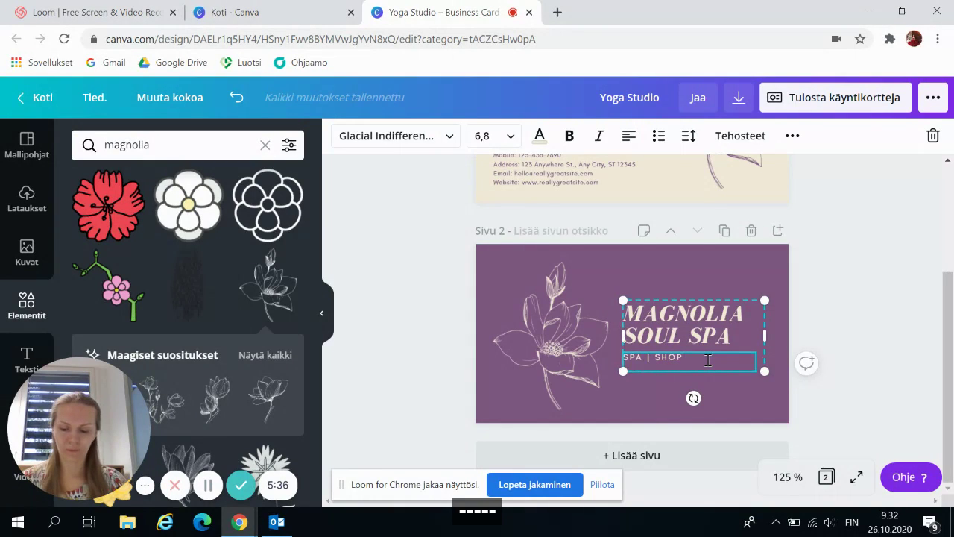
{"action": "type", "text": "ACCO"}
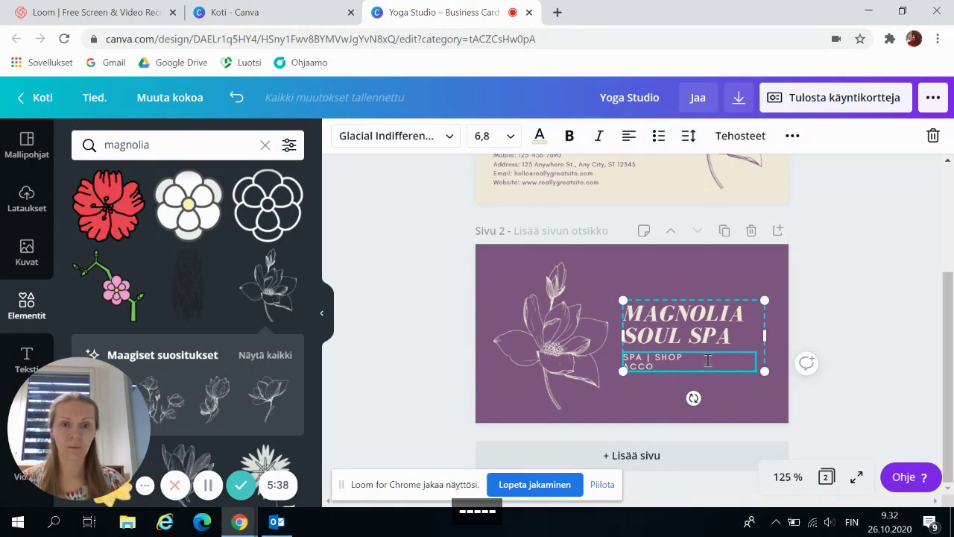
{"action": "type", "text": "MO"}
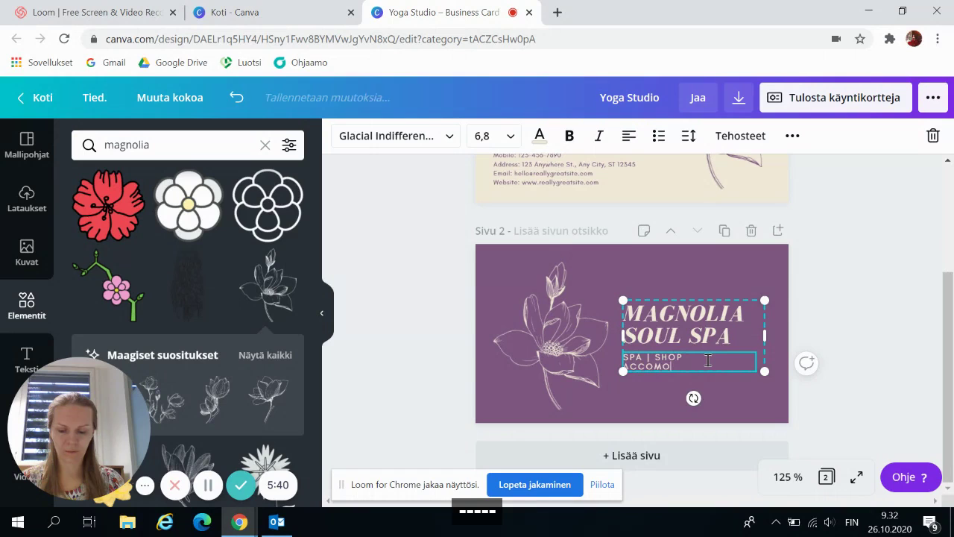
{"action": "type", "text": "DATION"}
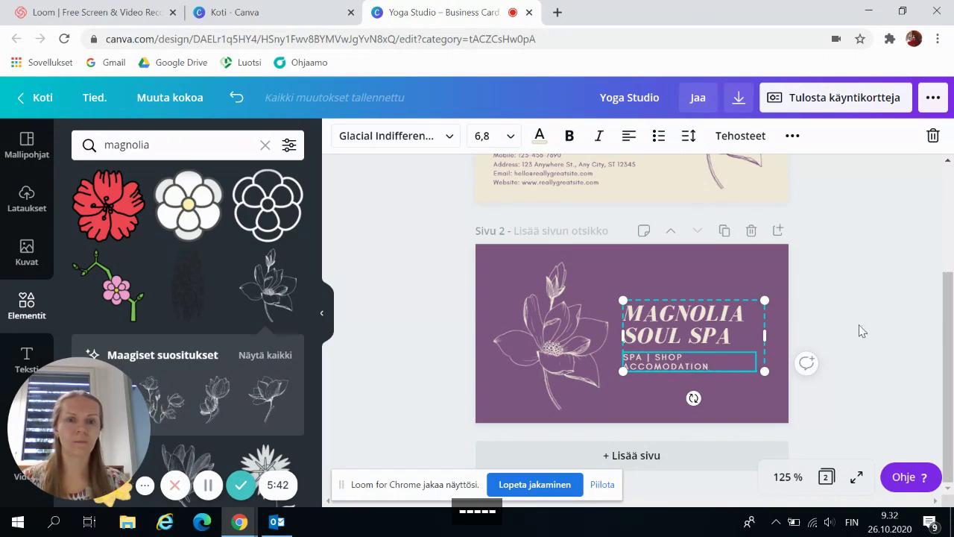
{"action": "left_click", "coordinate": [913, 319]}
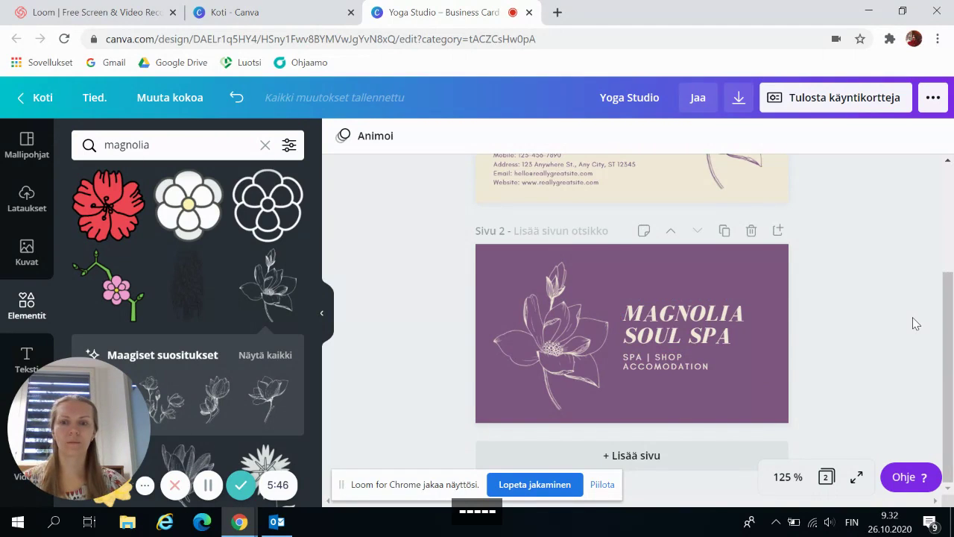
- Review page 1 and reset the magnolia search from the Elementit tab
{"action": "scroll", "coordinate": [915, 322], "scroll_direction": "up", "scroll_amount": 3}
{"action": "scroll", "coordinate": [916, 323], "scroll_direction": "down", "scroll_amount": 3}
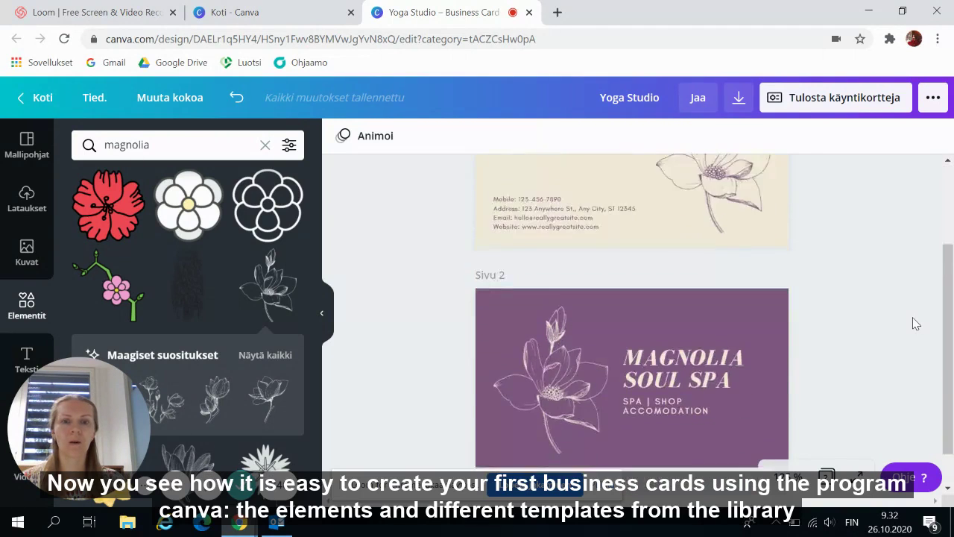
{"action": "scroll", "coordinate": [916, 323], "scroll_direction": "up", "scroll_amount": 3}
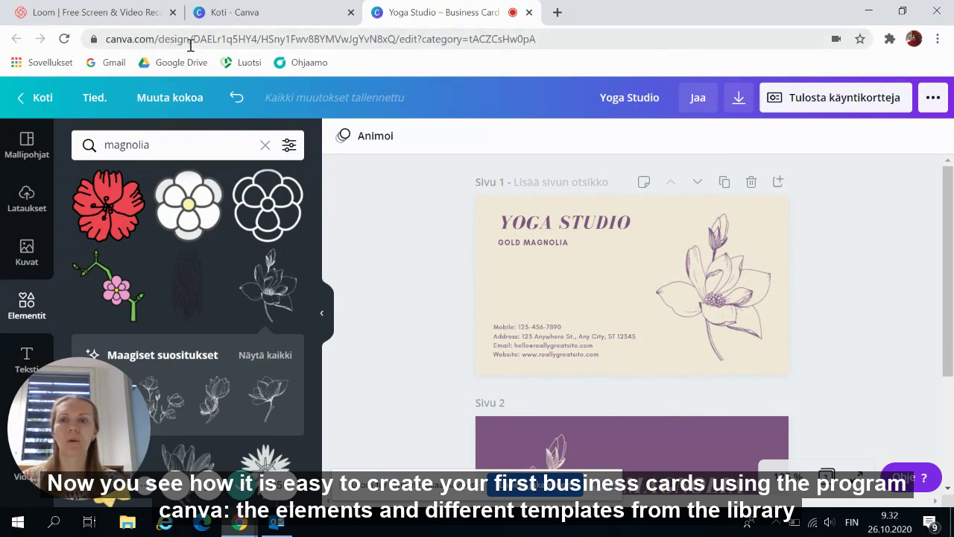
{"action": "left_click", "coordinate": [21, 317]}
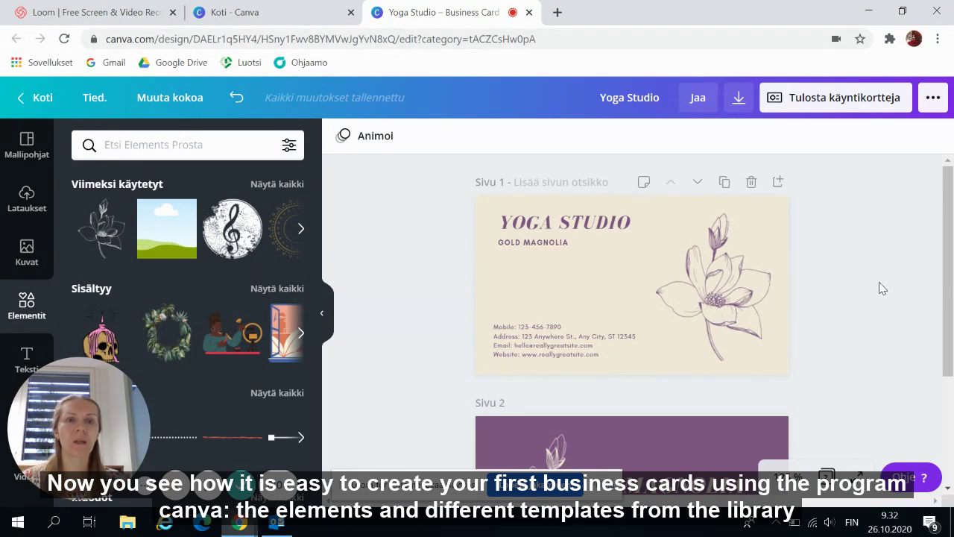
- Open the business card print order, try standard paper, then return to premium paper
{"action": "left_click", "coordinate": [840, 102]}
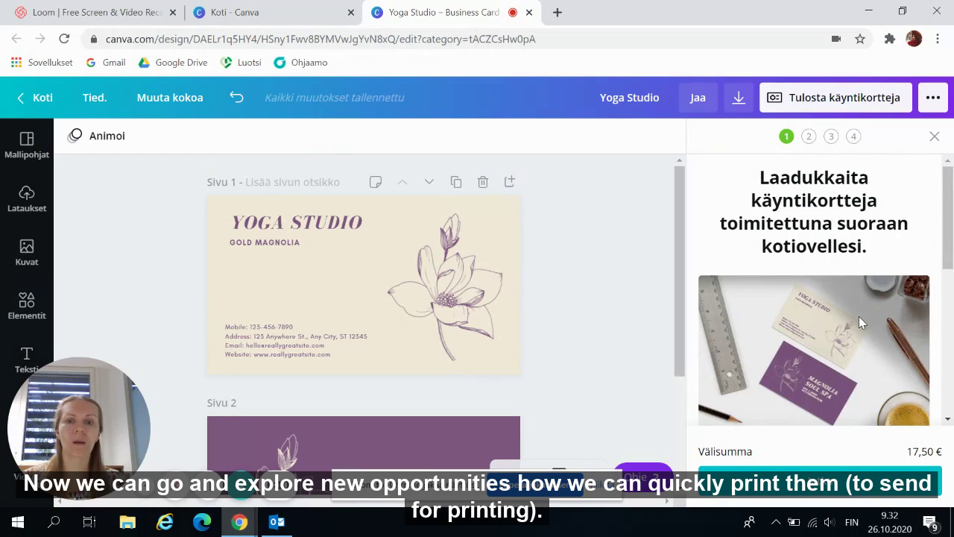
{"action": "scroll", "coordinate": [859, 316], "scroll_direction": "down", "scroll_amount": 5}
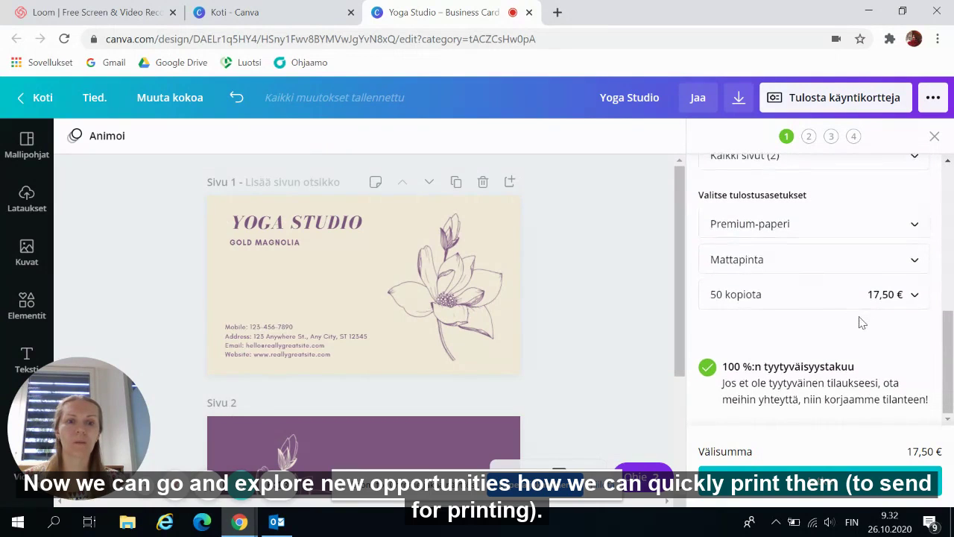
{"action": "left_click", "coordinate": [843, 233]}
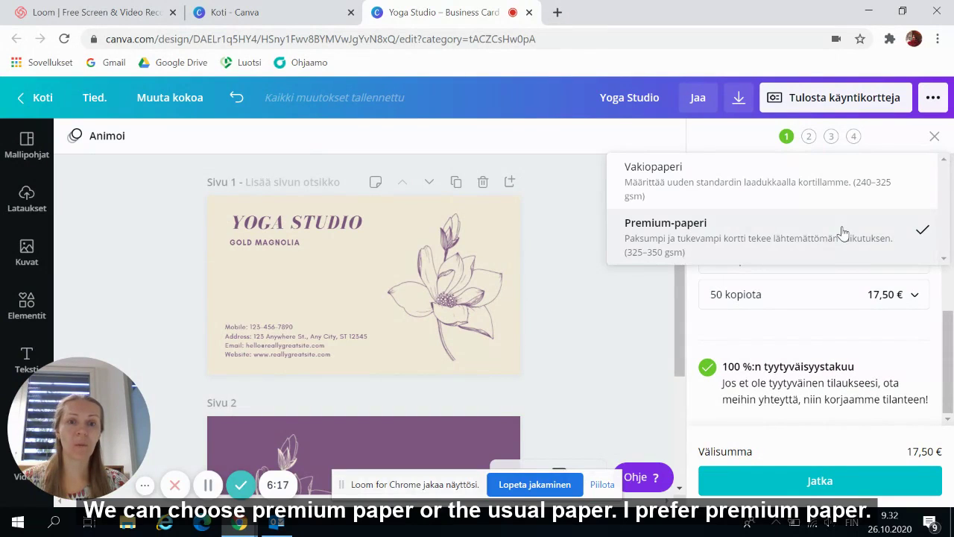
{"action": "left_click", "coordinate": [820, 181]}
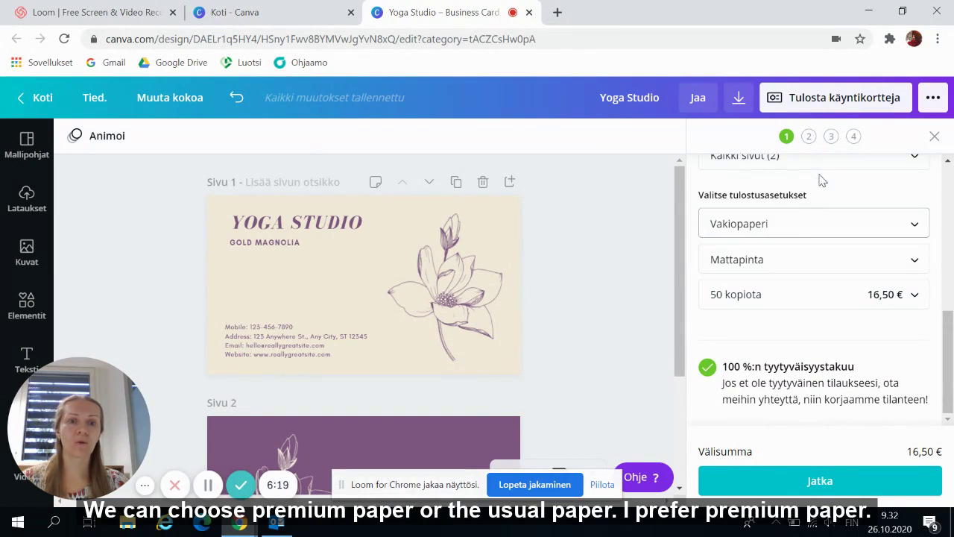
{"action": "left_click", "coordinate": [796, 226]}
{"action": "left_click", "coordinate": [766, 287]}
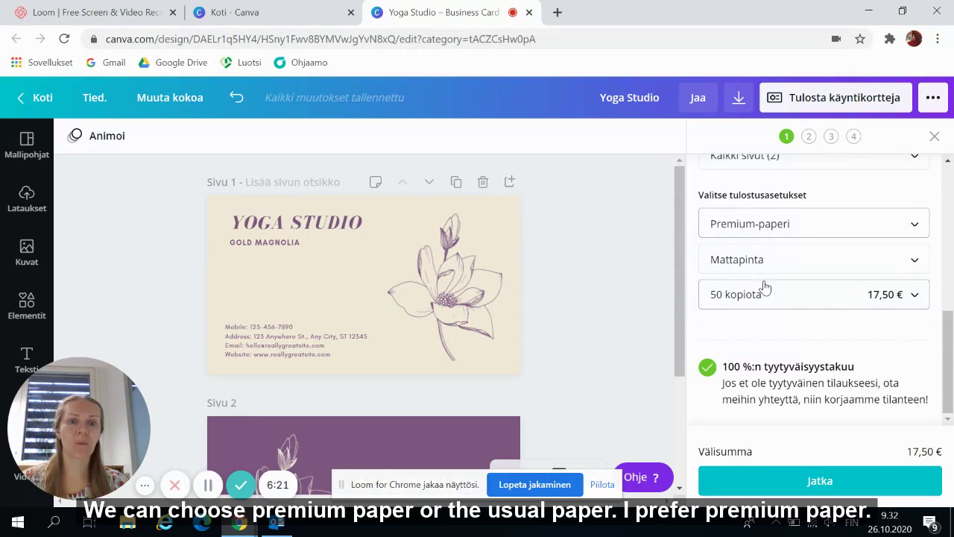
- Set the print quantity to 50 copies (50 kopiota) for a 17,50 € subtotal
{"action": "left_click", "coordinate": [797, 293]}
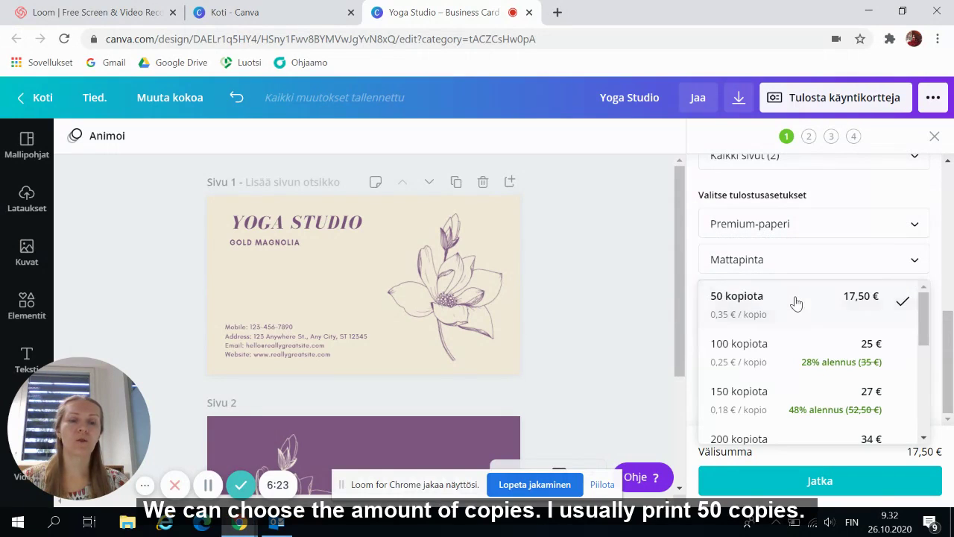
{"action": "scroll", "coordinate": [792, 369], "scroll_direction": "down", "scroll_amount": 1}
{"action": "scroll", "coordinate": [793, 371], "scroll_direction": "down", "scroll_amount": 3}
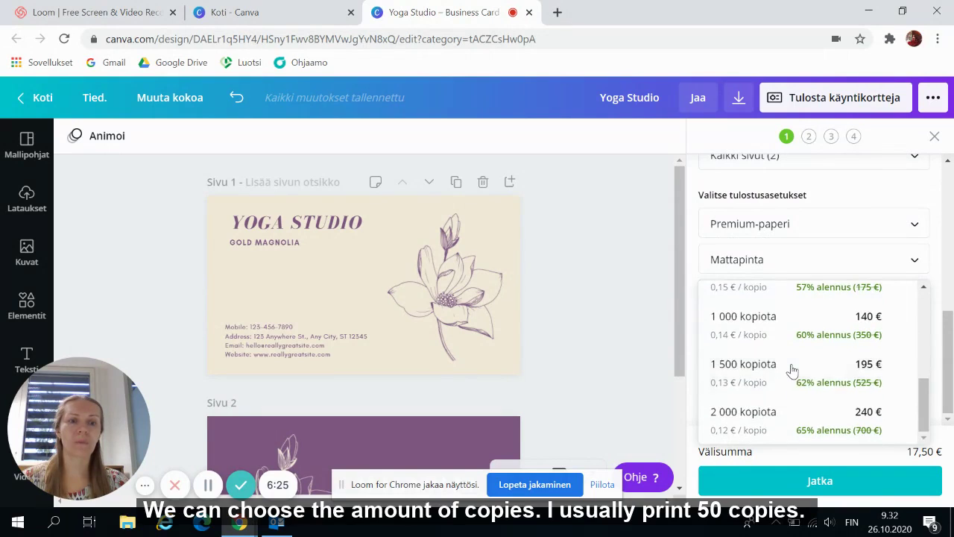
{"action": "scroll", "coordinate": [793, 369], "scroll_direction": "up", "scroll_amount": 5}
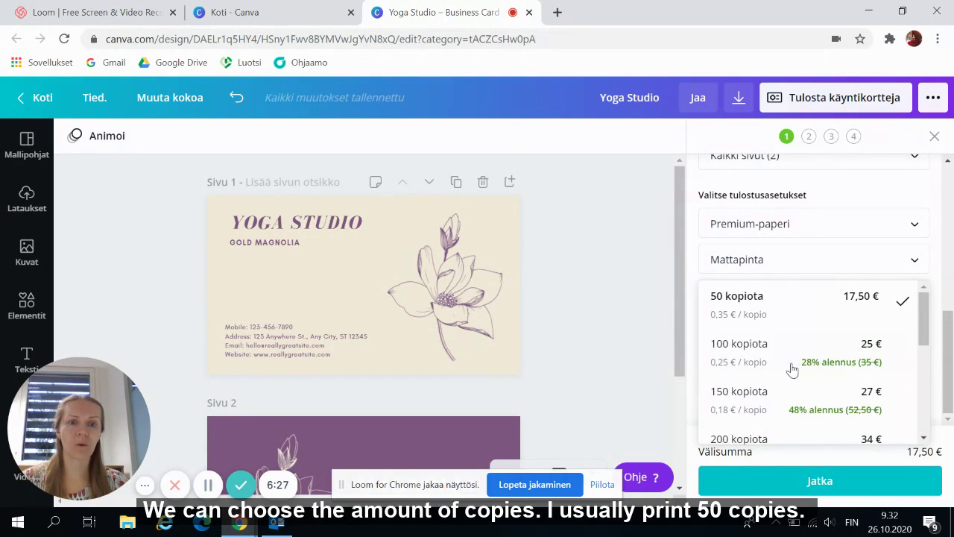
{"action": "left_click", "coordinate": [810, 310]}
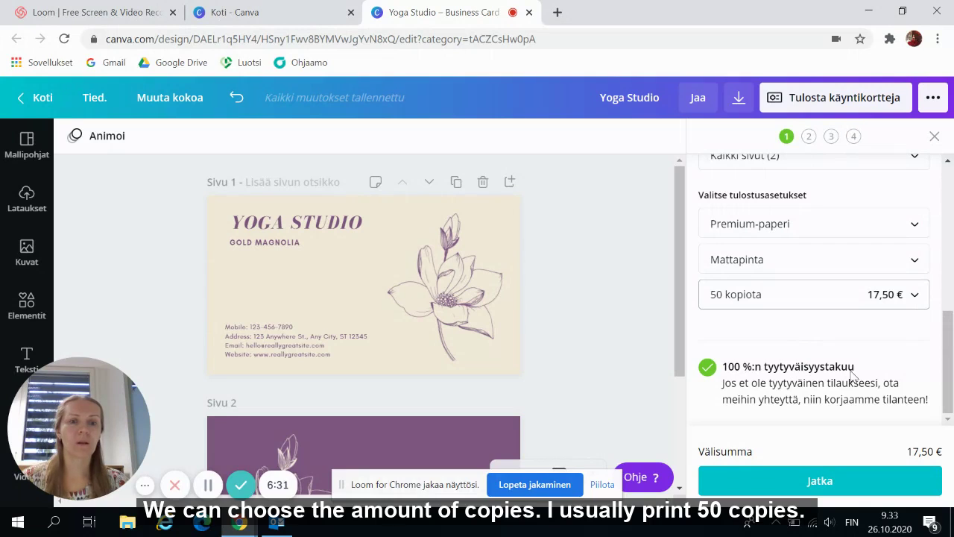
{"action": "left_click", "coordinate": [951, 354]}
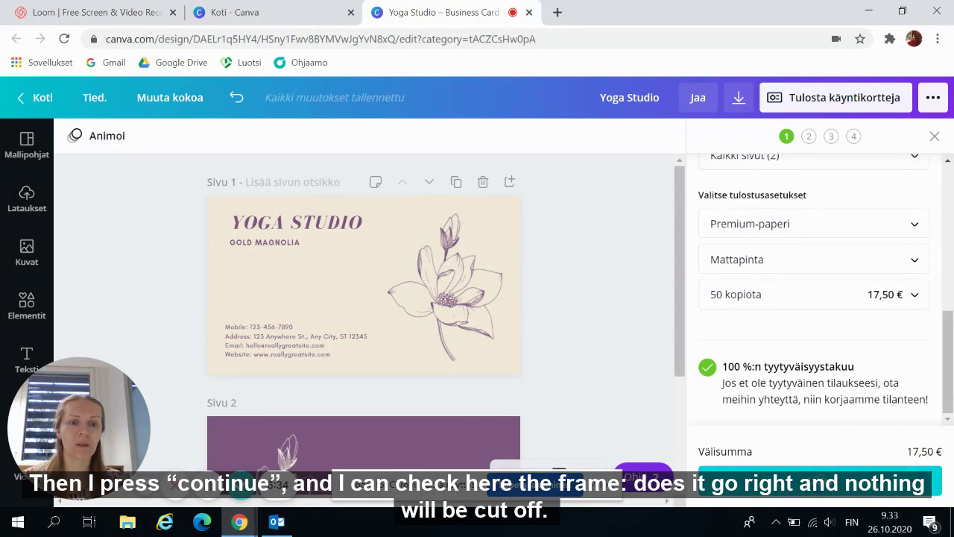
- Advance to step 2 and check Sivu 1 and Sivu 2 for white edges
{"action": "left_click", "coordinate": [820, 484]}
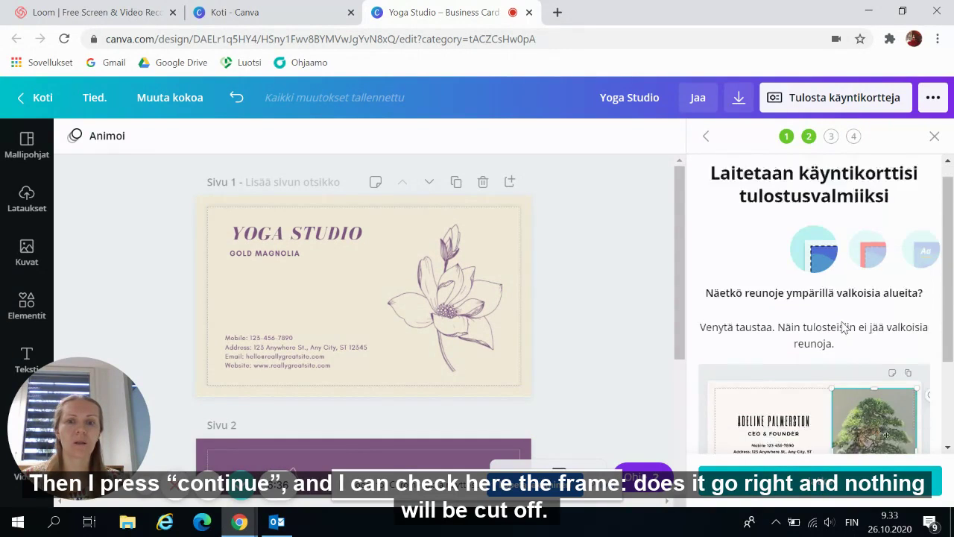
{"action": "scroll", "coordinate": [844, 328], "scroll_direction": "down", "scroll_amount": 2}
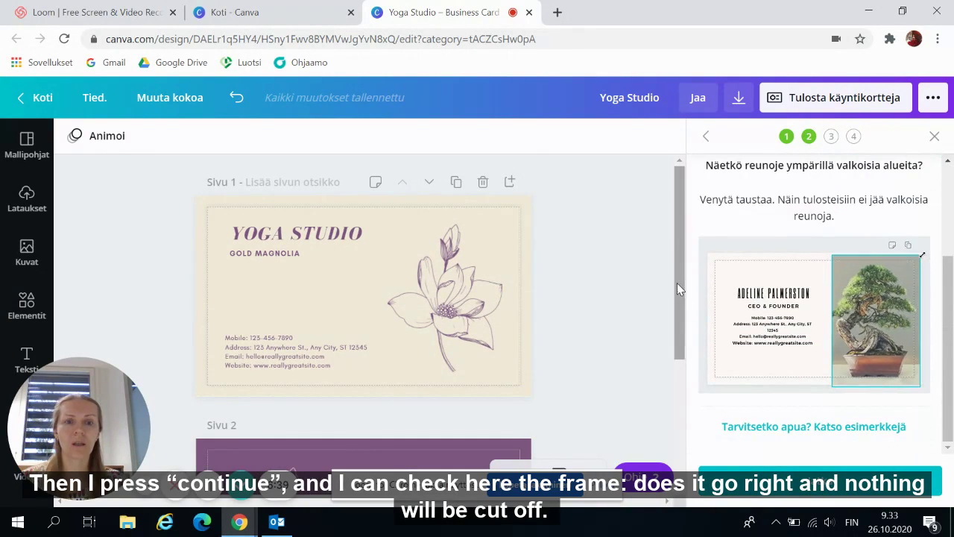
{"action": "left_click_drag", "start_coordinate": [677, 283], "coordinate": [670, 338]}
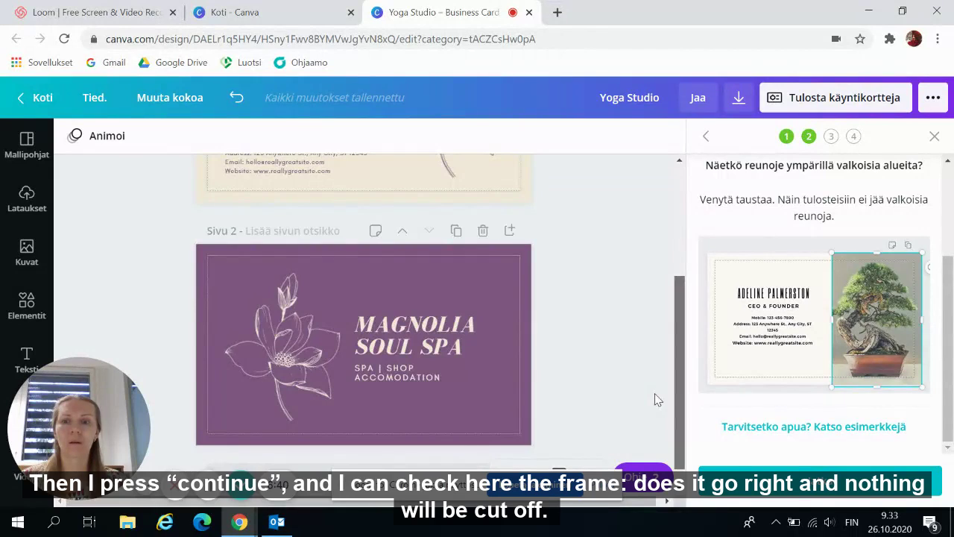
{"action": "scroll", "coordinate": [654, 401], "scroll_direction": "up", "scroll_amount": 3}
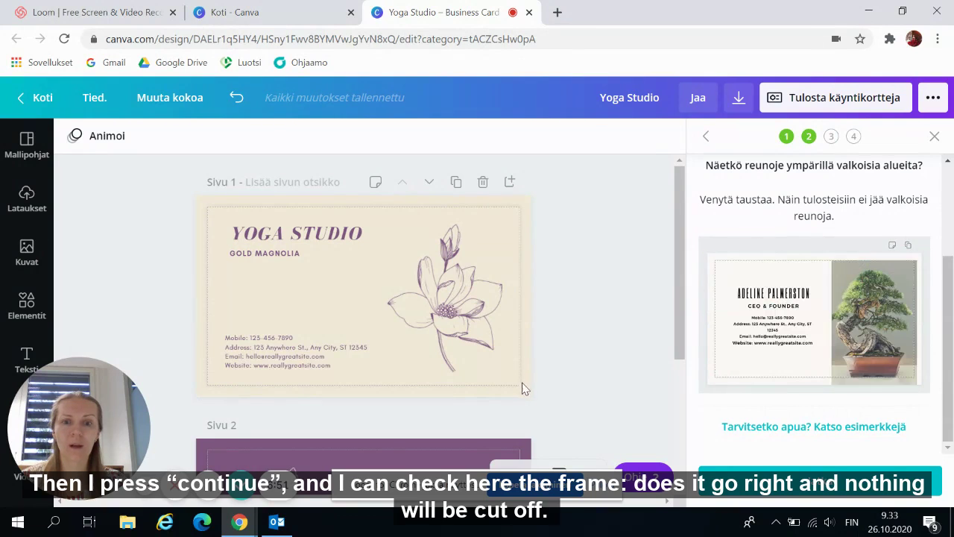
{"action": "scroll", "coordinate": [572, 351], "scroll_direction": "down", "scroll_amount": 3}
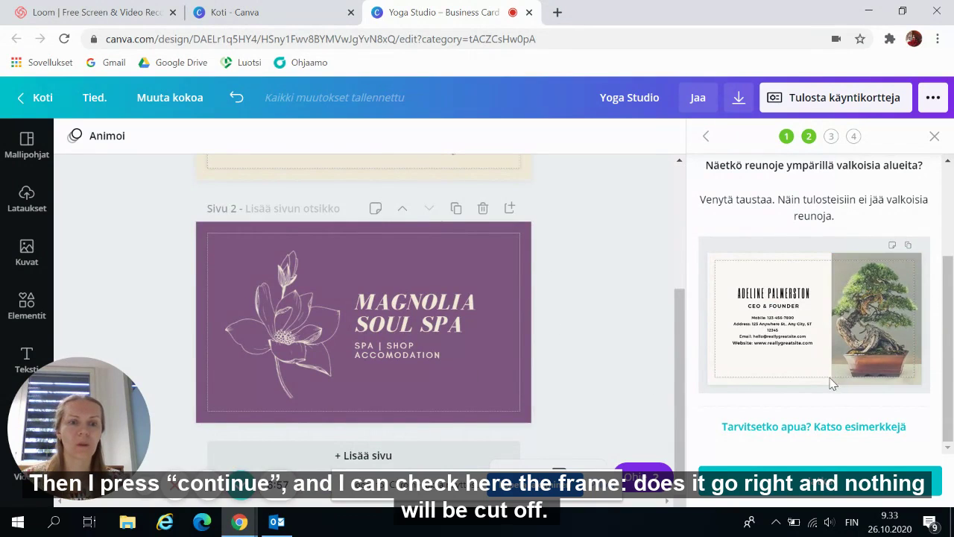
- At the danger-zone check, nudge the front contact details higher, then continue to proofreading
{"action": "left_click", "coordinate": [818, 483]}
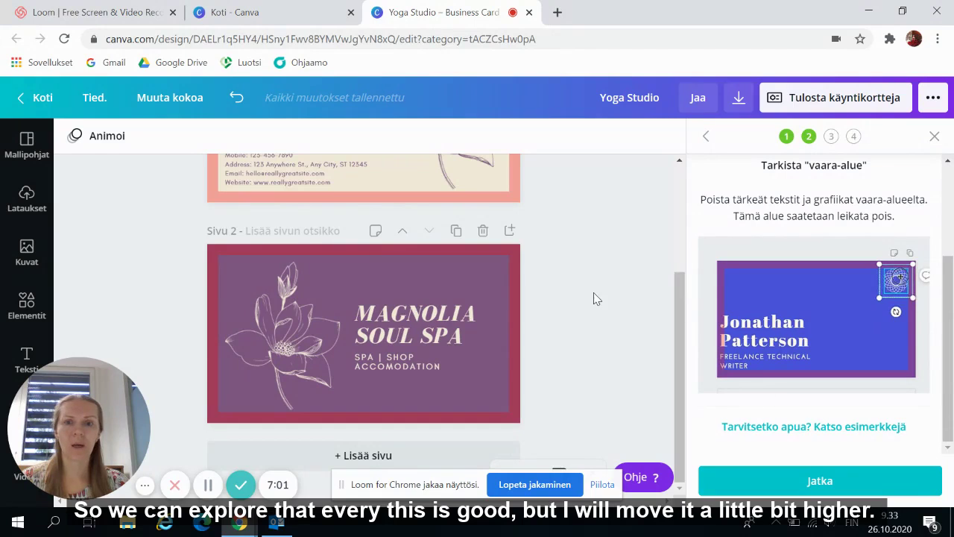
{"action": "scroll", "coordinate": [593, 295], "scroll_direction": "up", "scroll_amount": 3}
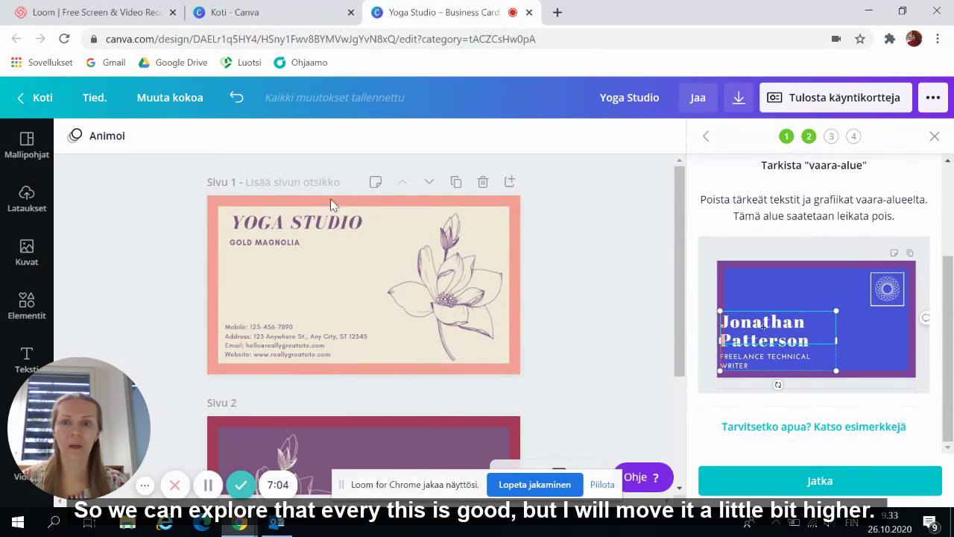
{"action": "left_click", "coordinate": [260, 345]}
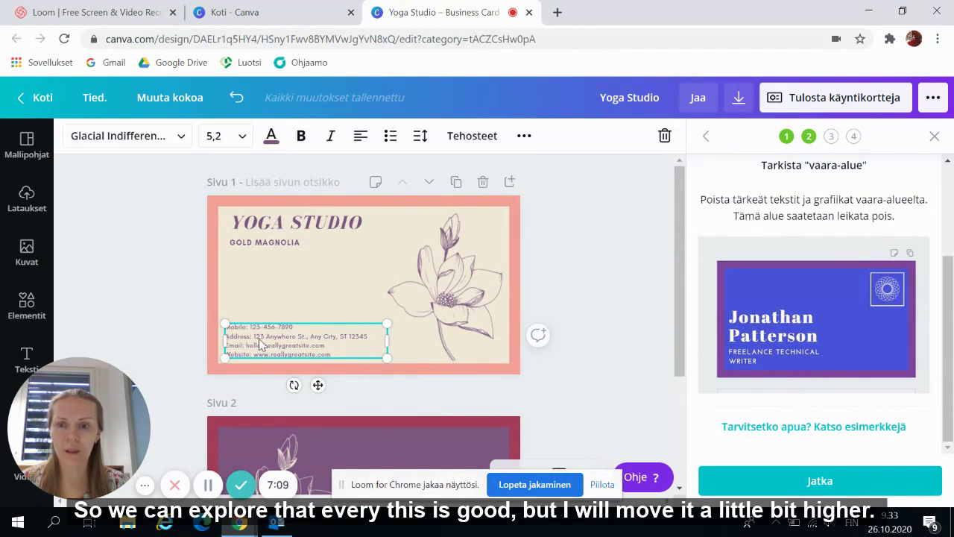
{"action": "left_click_drag", "start_coordinate": [260, 341], "coordinate": [269, 328]}
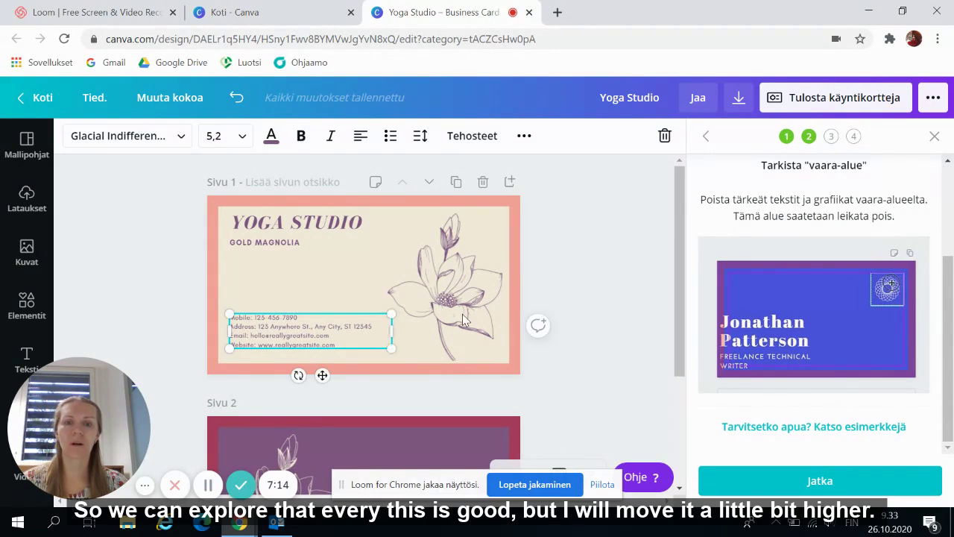
{"action": "left_click", "coordinate": [611, 300]}
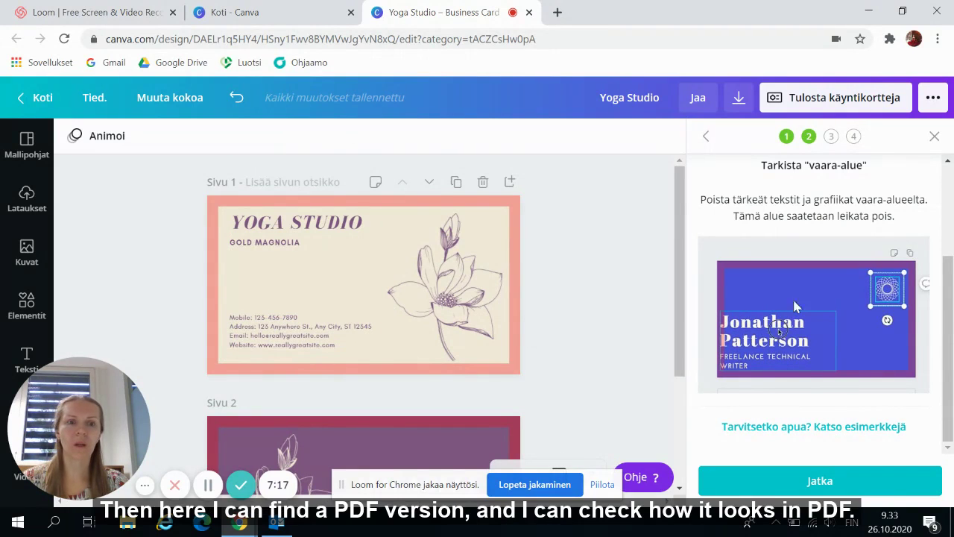
{"action": "left_click", "coordinate": [819, 482]}
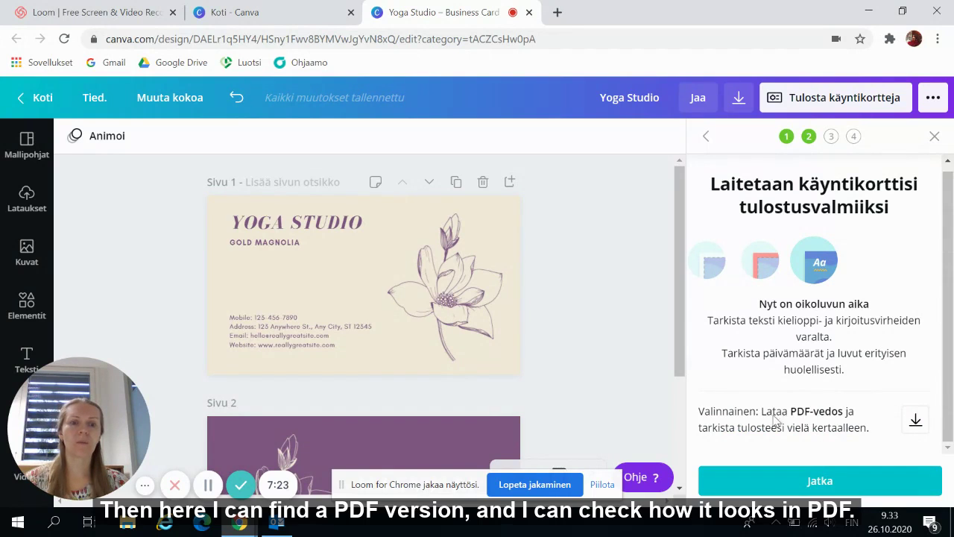
- Continue to Toimitustiedot and select free Vakio (5–8 arkipäivässä) delivery, keeping the total at 17,50 €
{"action": "left_click", "coordinate": [818, 486]}
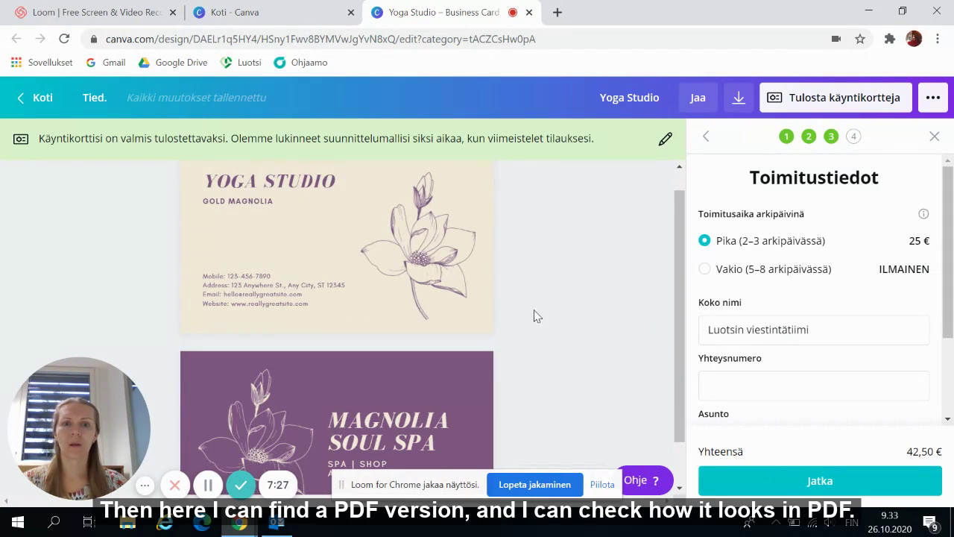
{"action": "scroll", "coordinate": [534, 301], "scroll_direction": "down", "scroll_amount": 1}
{"action": "scroll", "coordinate": [534, 301], "scroll_direction": "up", "scroll_amount": 1}
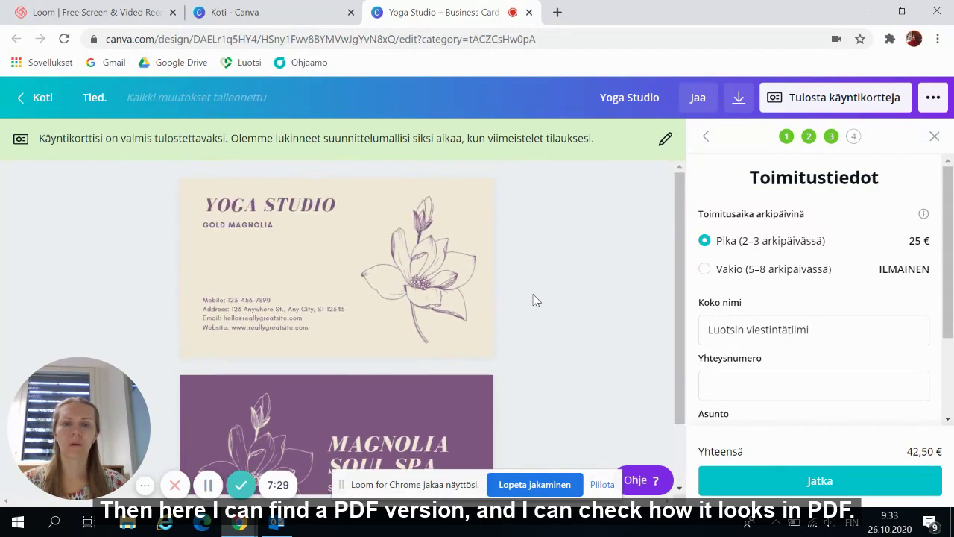
{"action": "scroll", "coordinate": [534, 300], "scroll_direction": "down", "scroll_amount": 1}
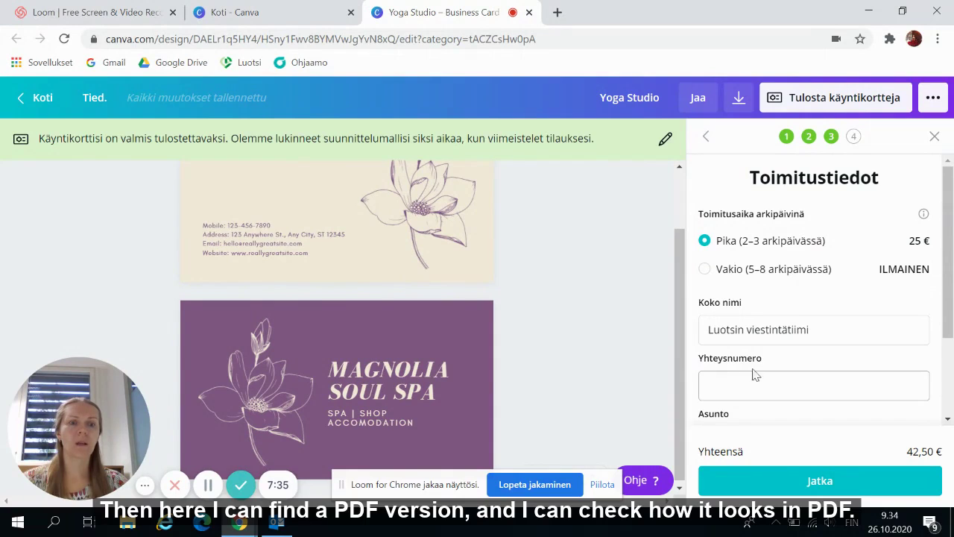
{"action": "scroll", "coordinate": [824, 378], "scroll_direction": "down", "scroll_amount": 2}
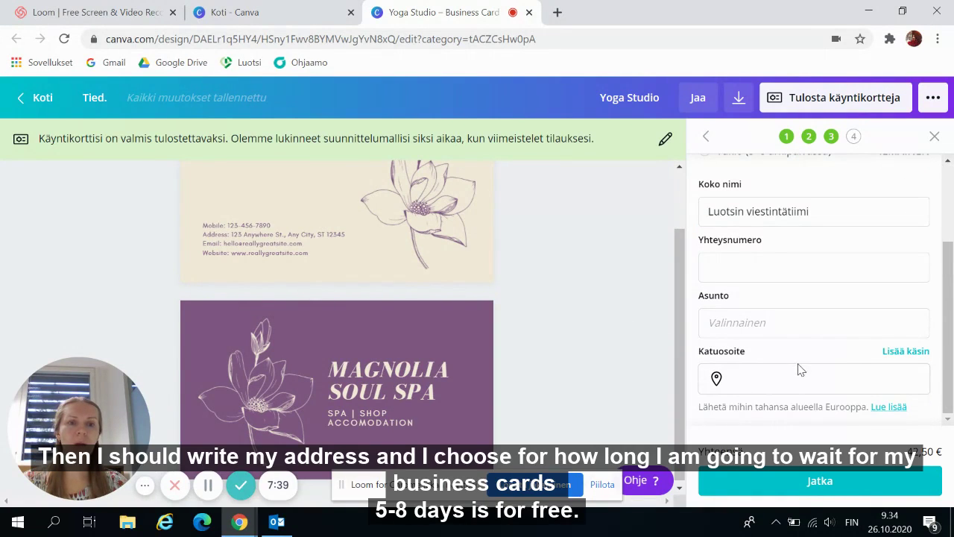
{"action": "scroll", "coordinate": [857, 402], "scroll_direction": "up", "scroll_amount": 2}
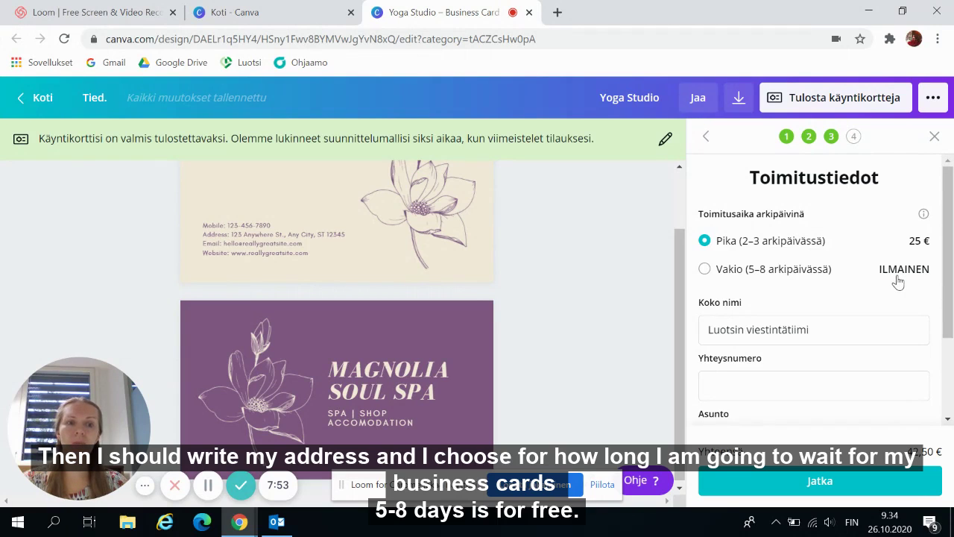
{"action": "left_click", "coordinate": [705, 272]}
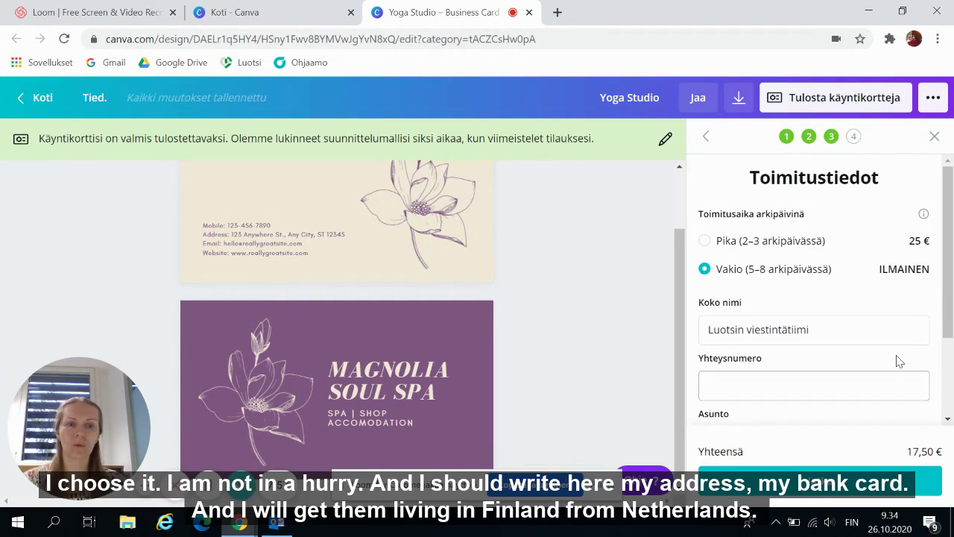
{"action": "scroll", "coordinate": [900, 361], "scroll_direction": "down", "scroll_amount": 3}
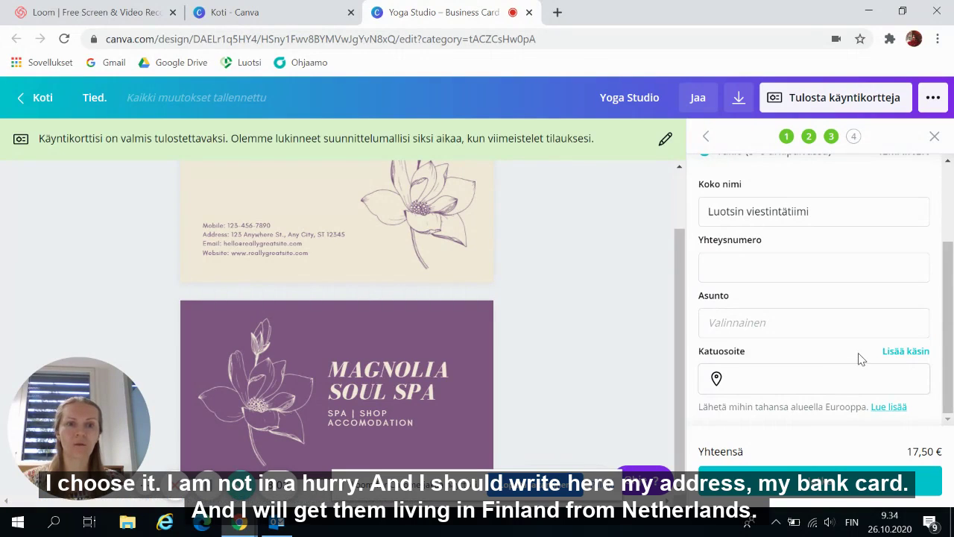
{"action": "scroll", "coordinate": [862, 360], "scroll_direction": "up", "scroll_amount": 3}
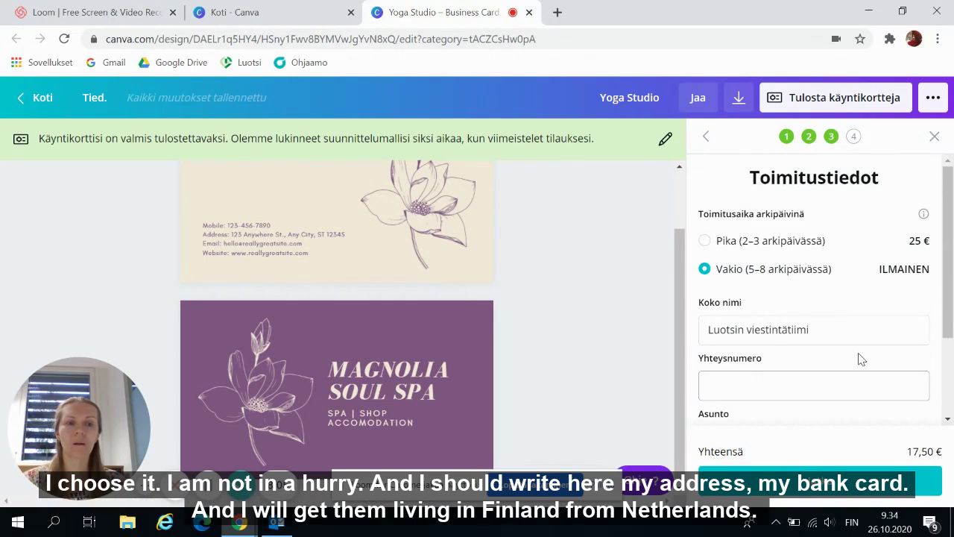
{"action": "scroll", "coordinate": [861, 360], "scroll_direction": "down", "scroll_amount": 3}
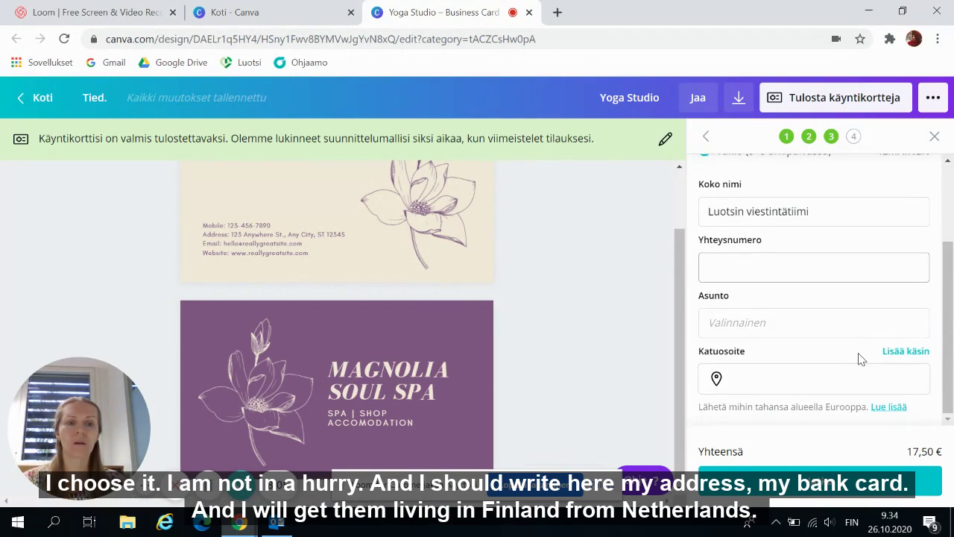
- Close the print panel without ordering and look over both card pages
{"action": "left_click", "coordinate": [935, 137]}
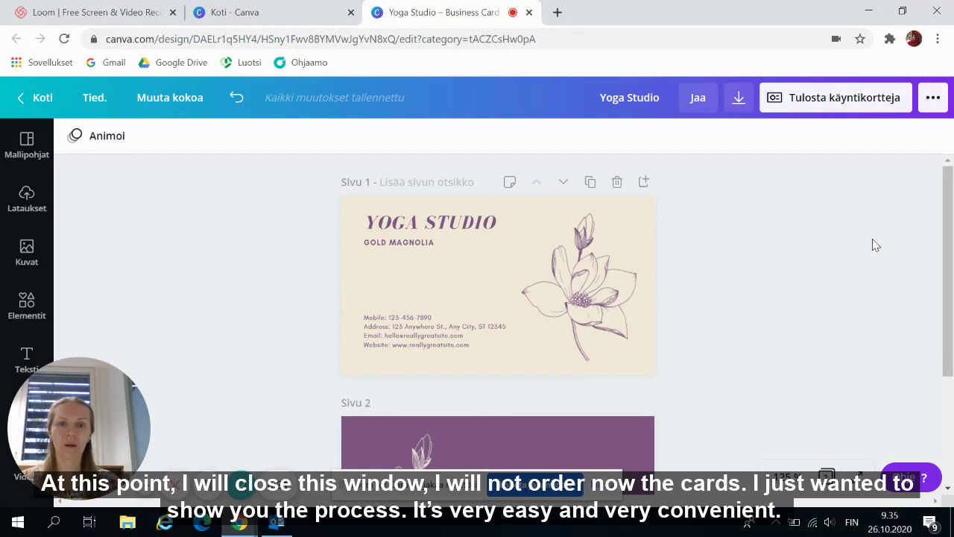
{"action": "scroll", "coordinate": [813, 267], "scroll_direction": "down", "scroll_amount": 3}
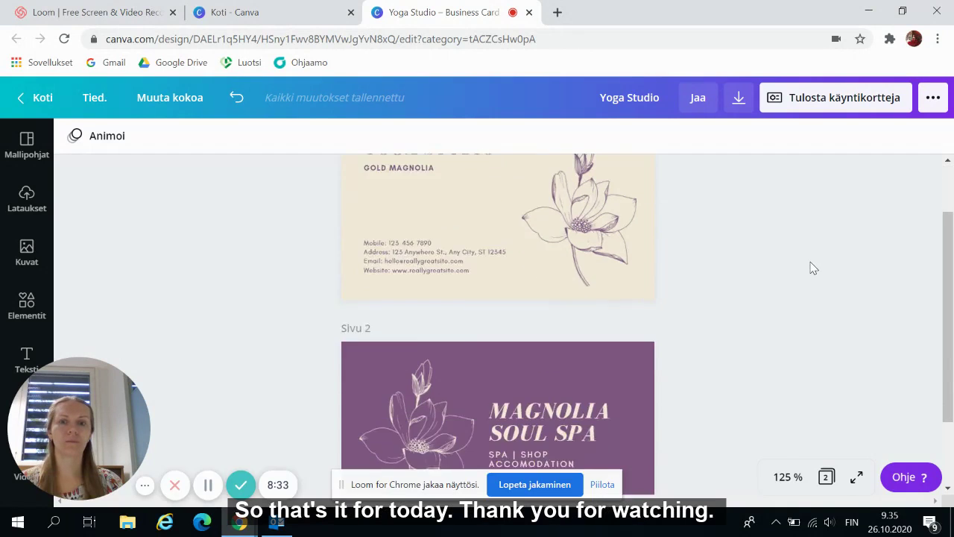
{"action": "scroll", "coordinate": [813, 266], "scroll_direction": "up", "scroll_amount": 3}
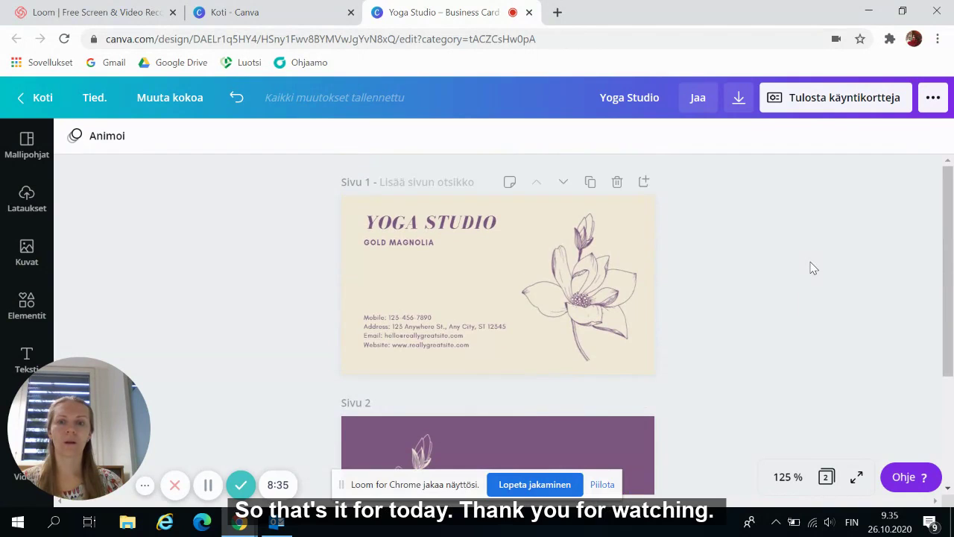